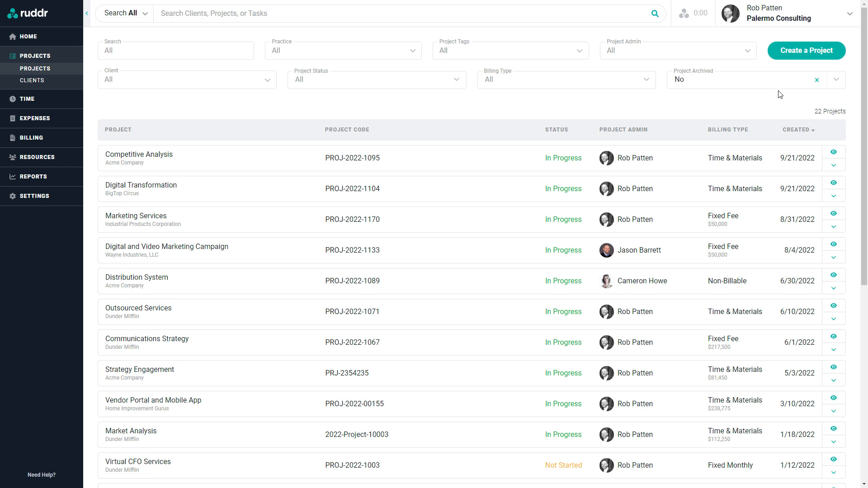
Step: Create a project named "Strategy Project" for the client BigTop Circus with the Time & Materials billing type
click(806, 52)
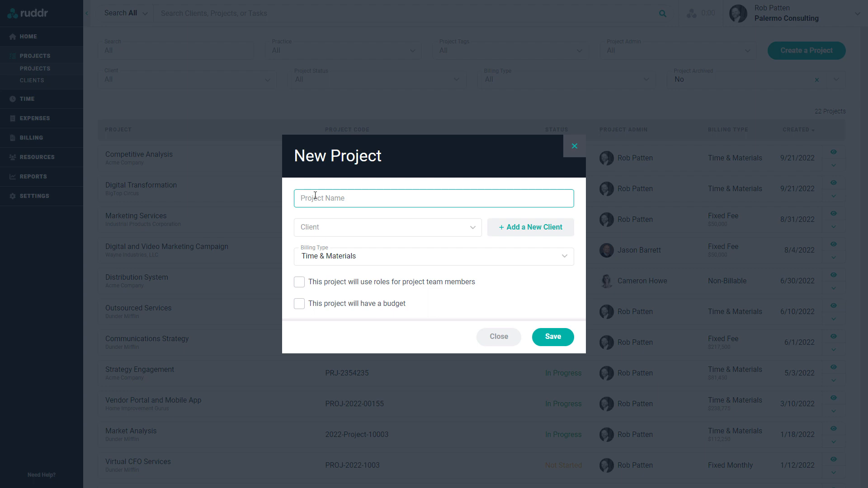
text(Strategy Project)
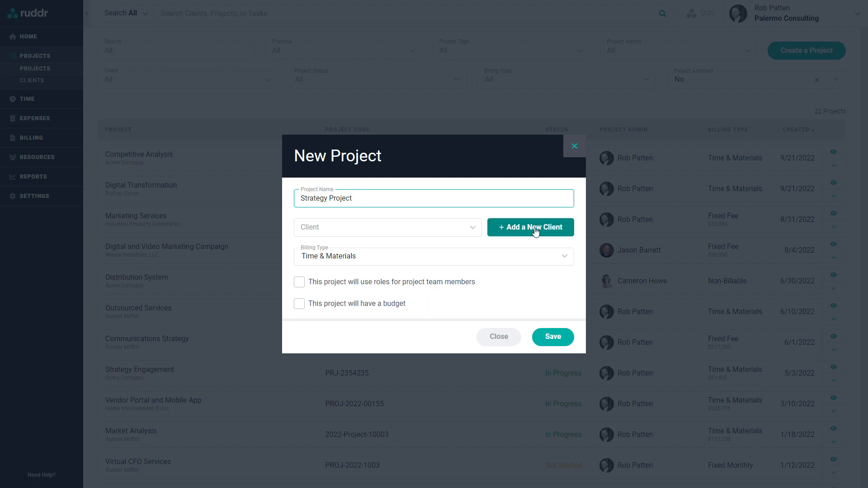
click(471, 230)
click(339, 290)
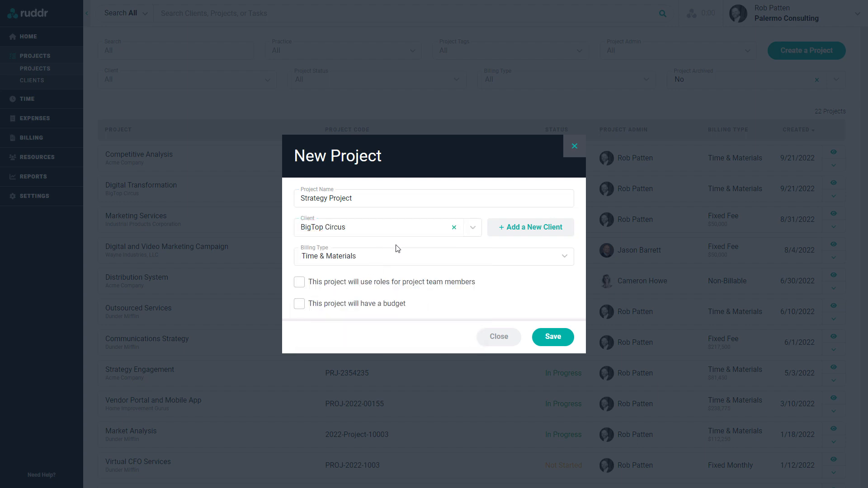
click(398, 257)
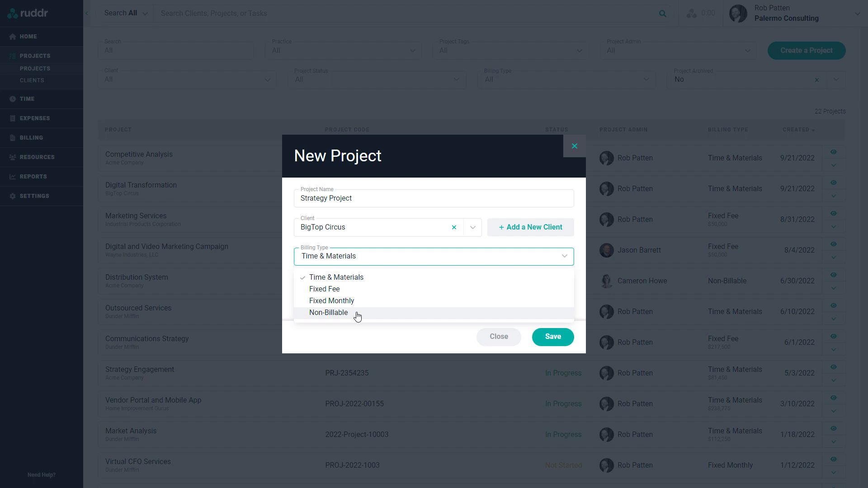
click(354, 278)
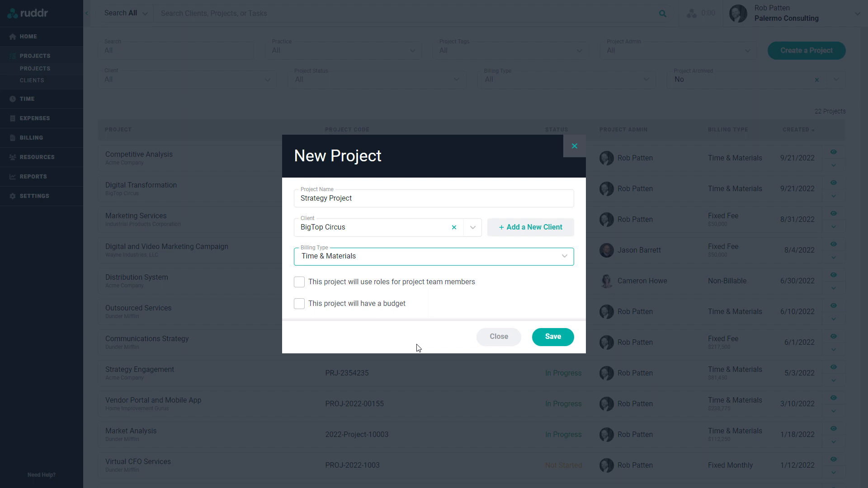
click(546, 339)
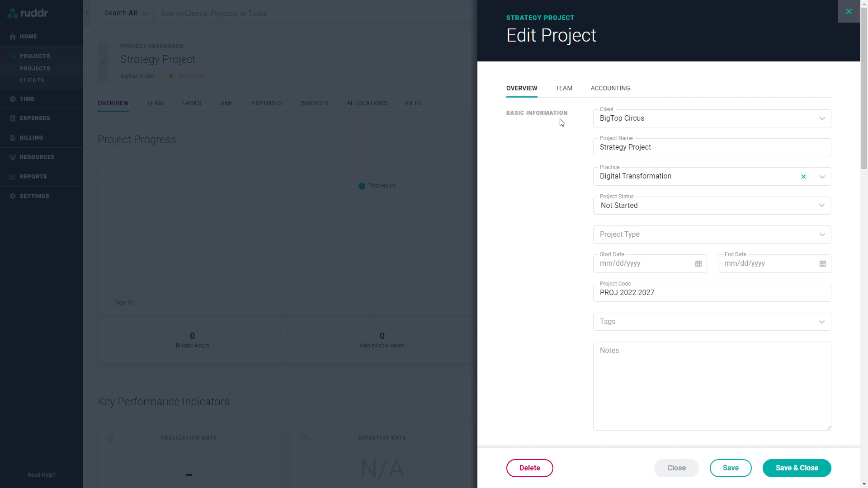
Step: Review the available clients without changing the selection, and set the project status to In Progress
click(663, 118)
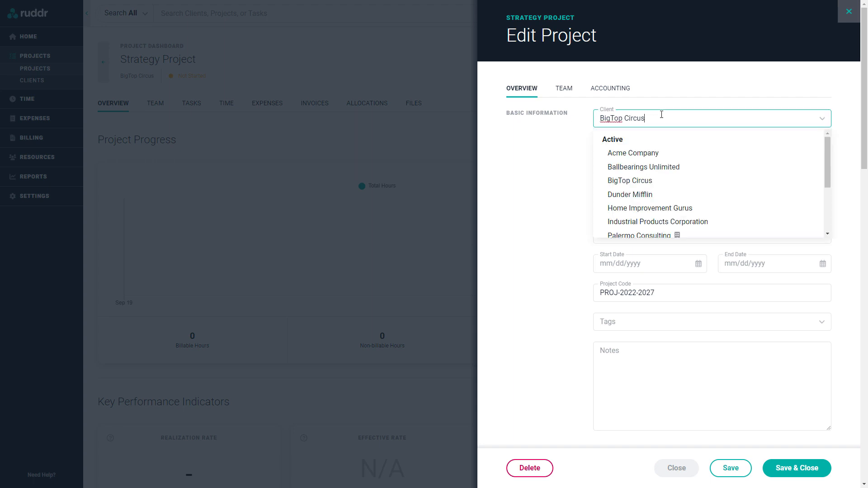
click(548, 132)
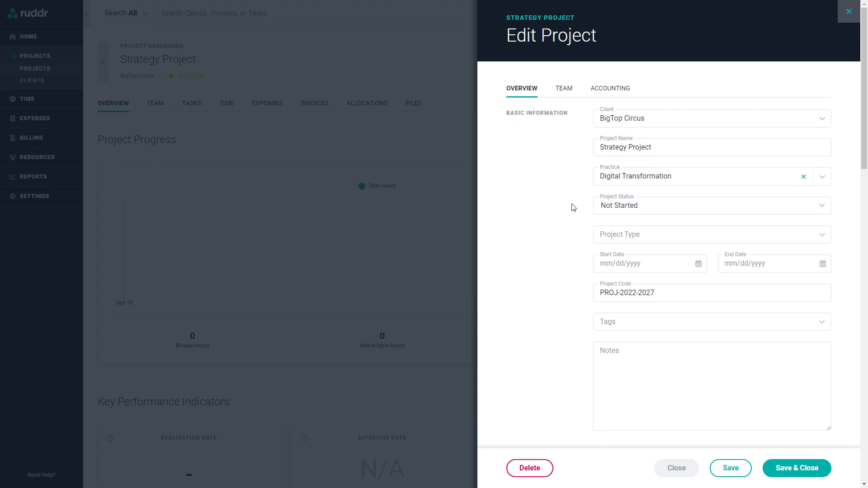
click(649, 211)
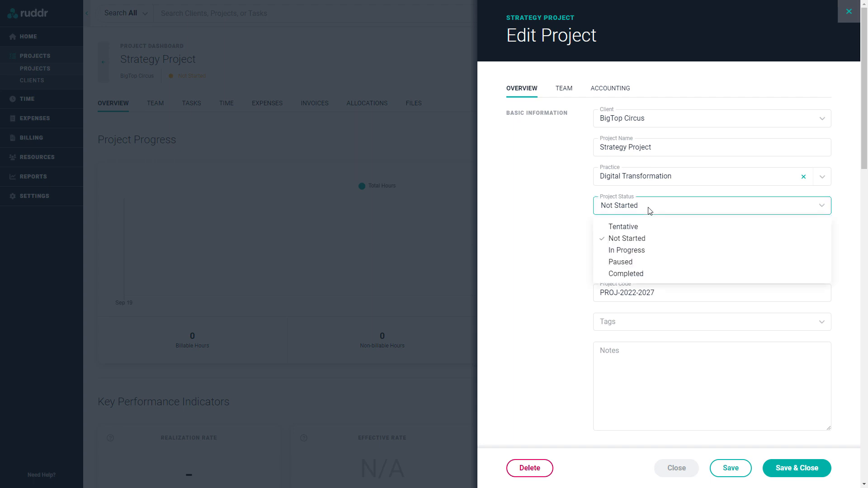
click(628, 253)
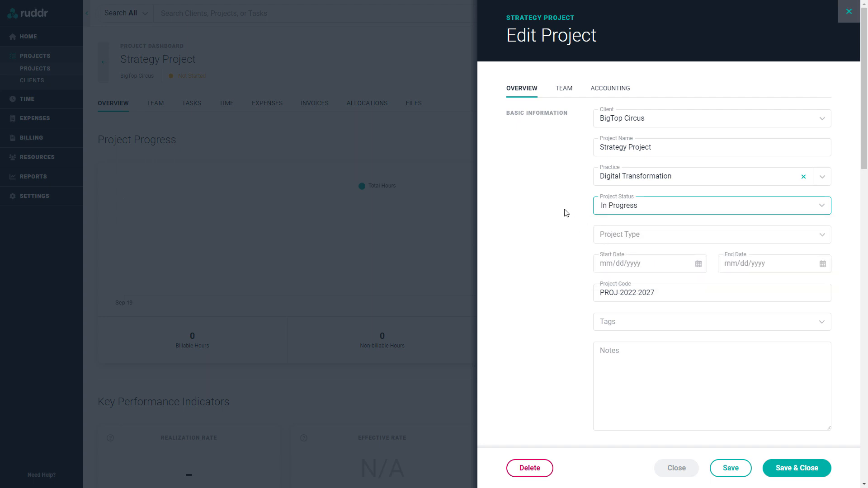
click(576, 234)
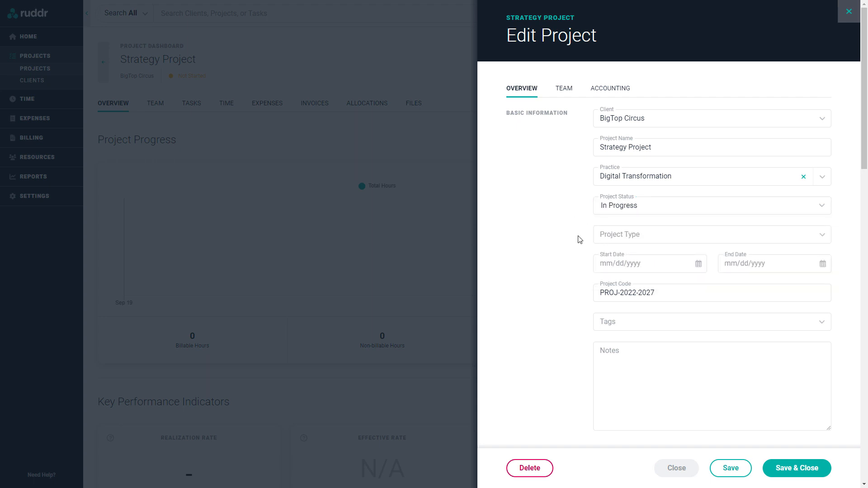
Step: Set the project type to Strategy Consulting
click(615, 240)
scroll(659, 299, down, 5)
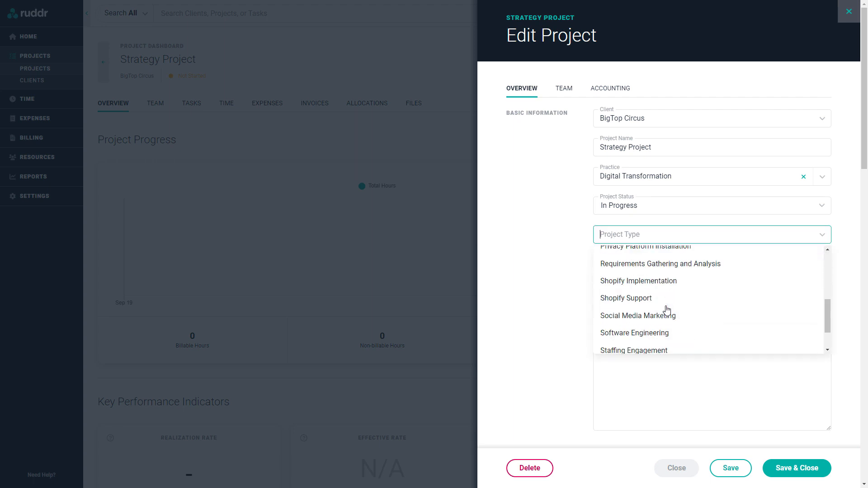
scroll(667, 310, down, 2)
click(656, 325)
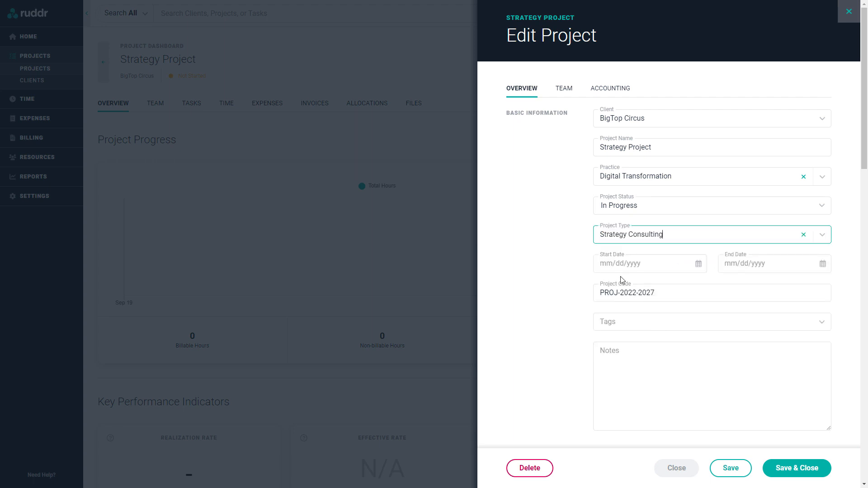
click(580, 239)
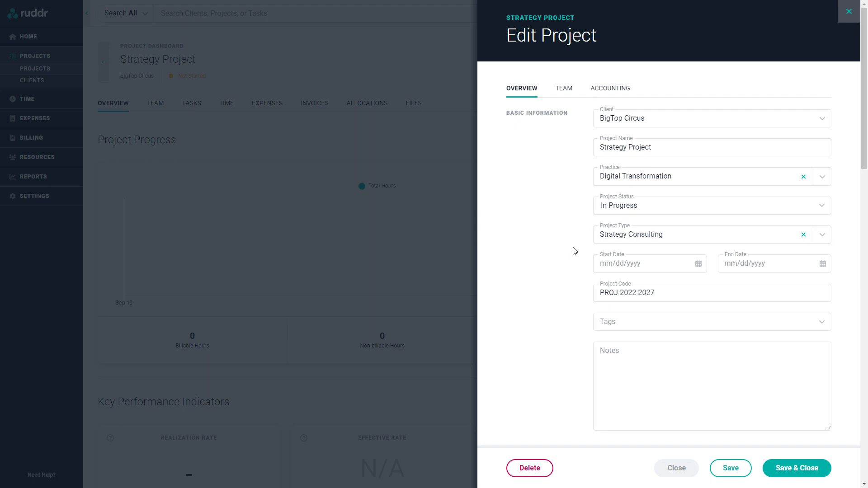
Step: Set the project's start date to 09/26/2022 and its end date to 12/31/2022
click(637, 263)
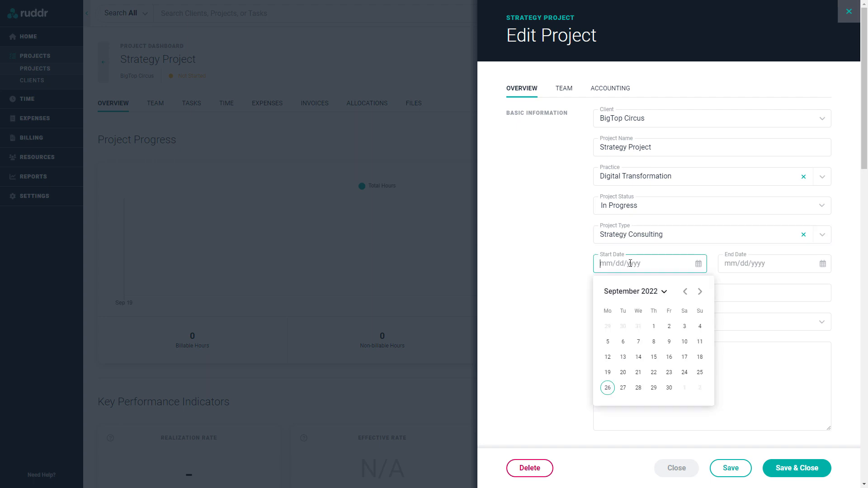
click(608, 387)
click(765, 263)
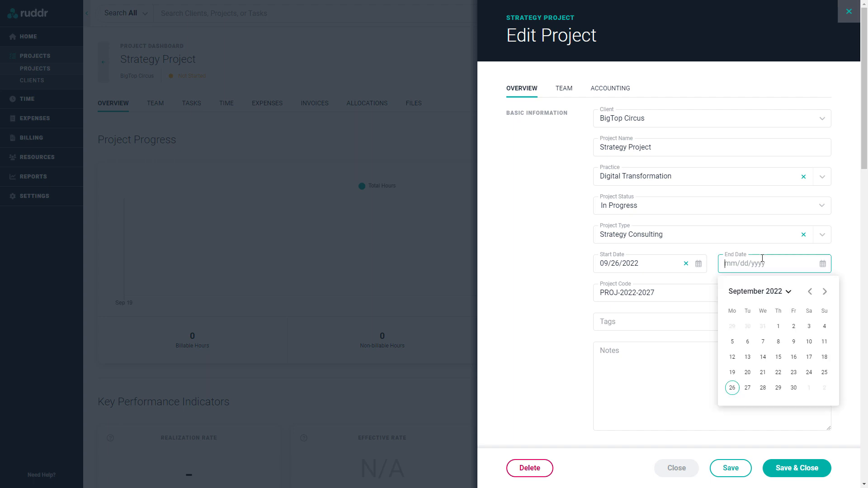
click(824, 292)
click(825, 292)
click(825, 291)
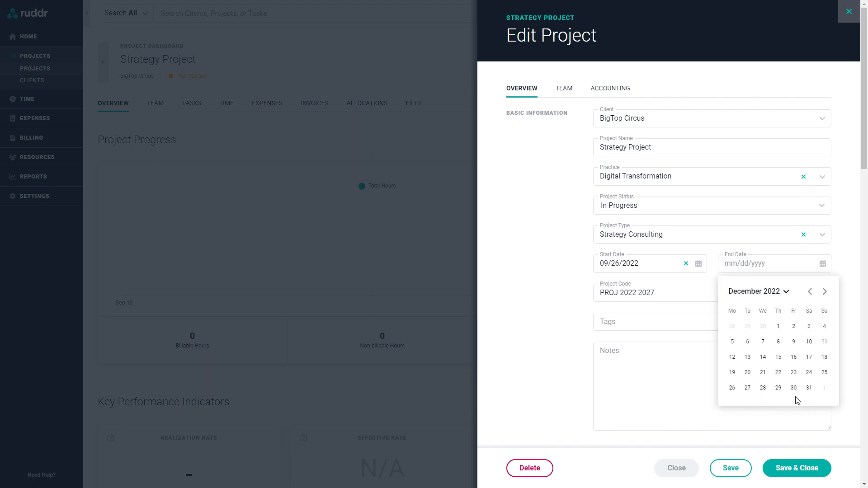
click(809, 387)
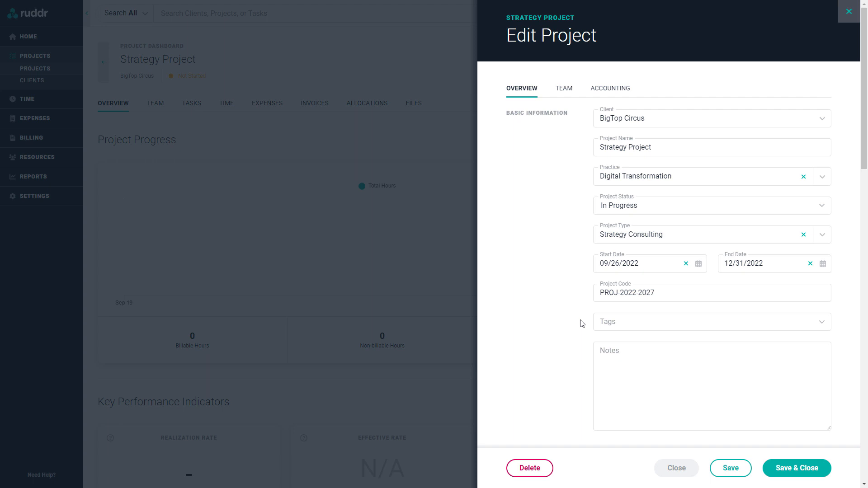
Step: Tag the project with Atlanta Office and Data Analytics
click(654, 321)
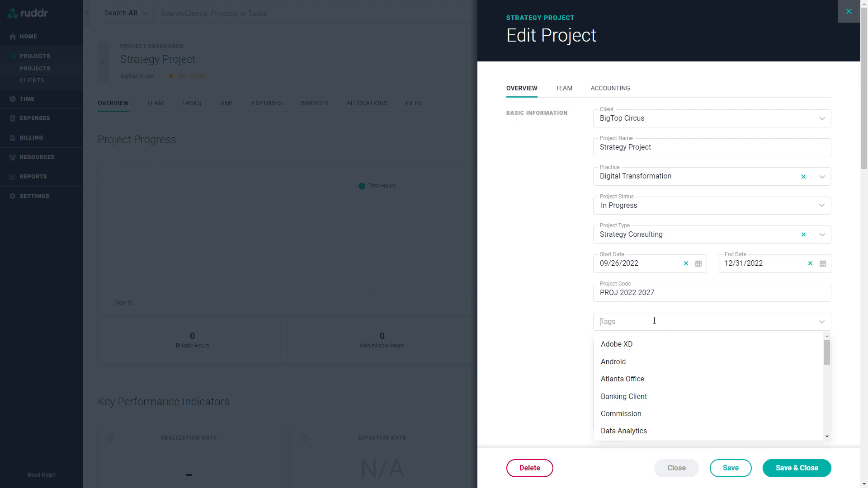
click(633, 379)
click(683, 318)
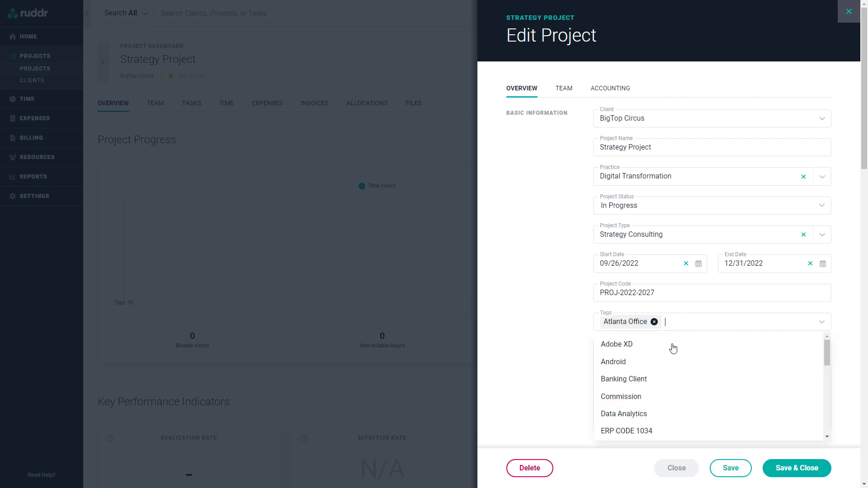
click(646, 413)
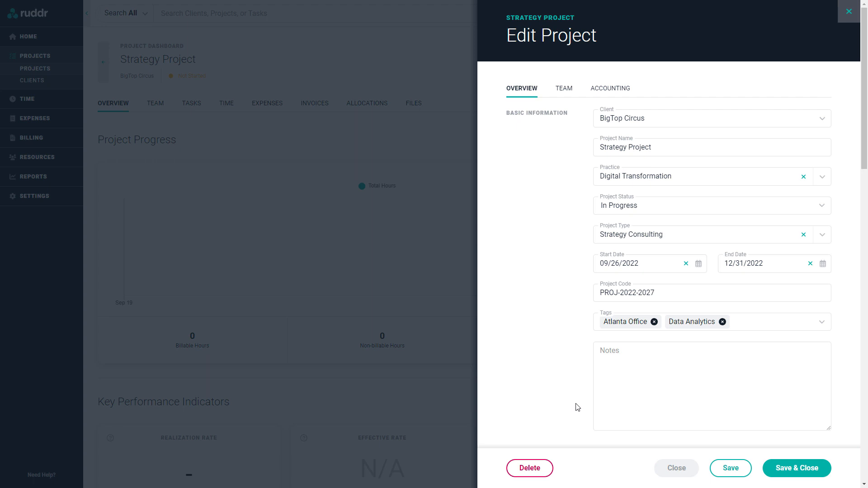
Step: Review the project's settings, time tracking, approval and billing options, and turn off the use of client invoice details
scroll(577, 407, down, 6)
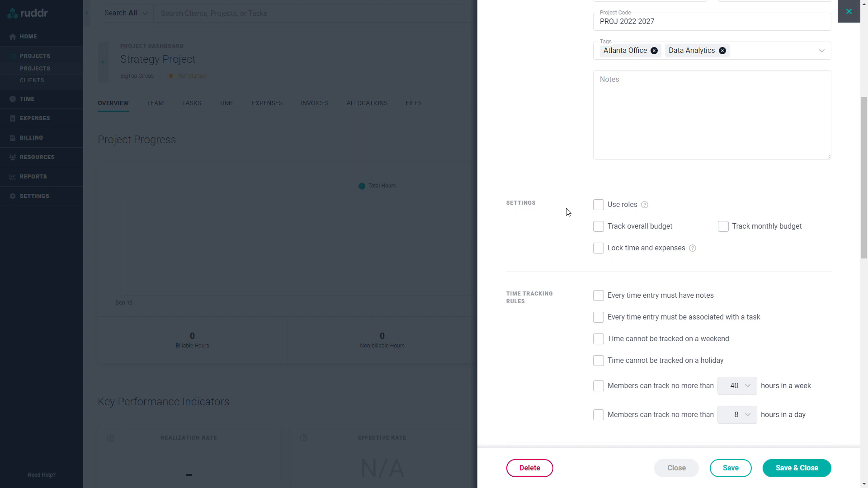
scroll(568, 212, down, 2)
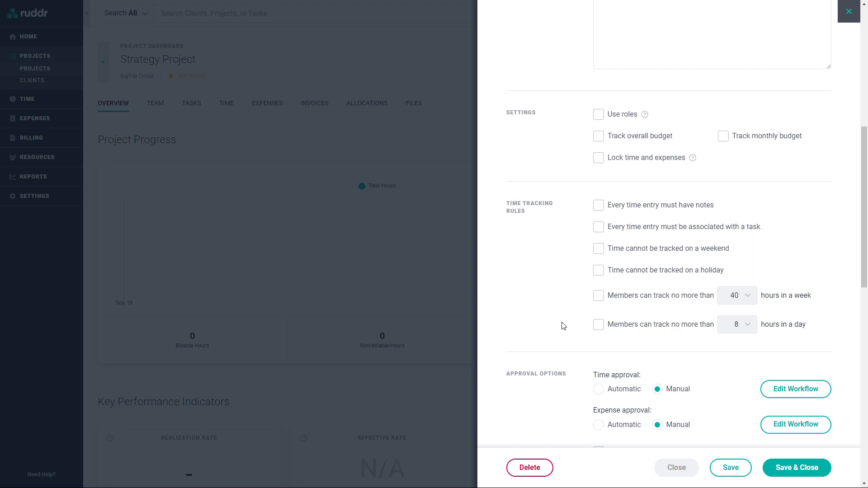
scroll(563, 325, down, 6)
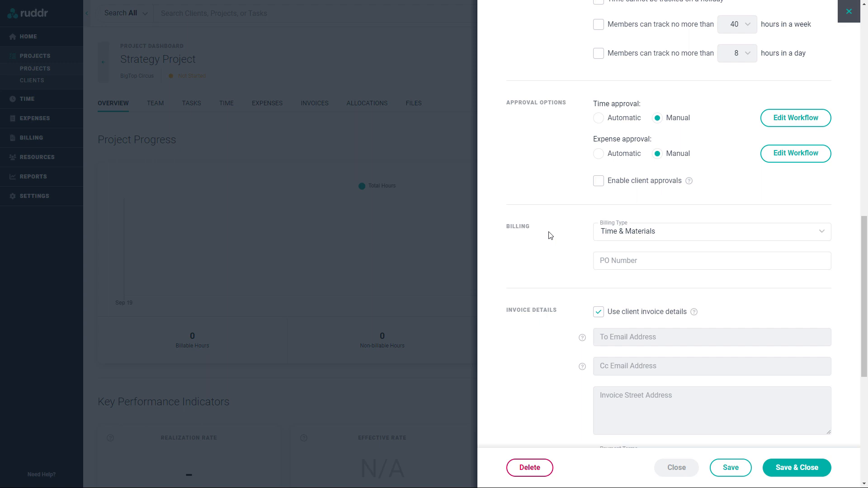
scroll(550, 235, down, 5)
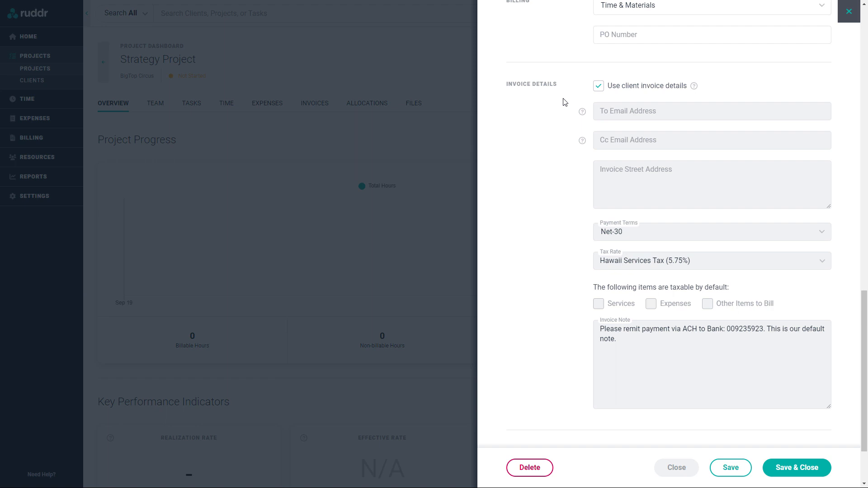
click(598, 87)
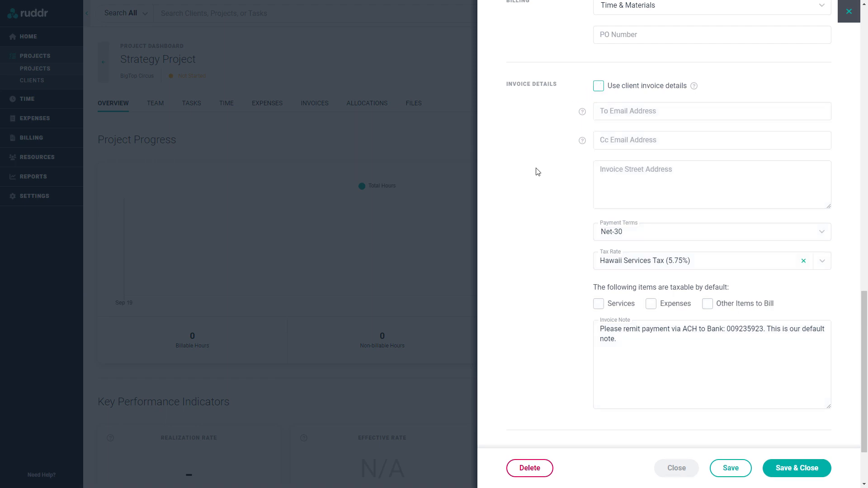
Step: Add two more members to the project team
scroll(538, 172, up, 15)
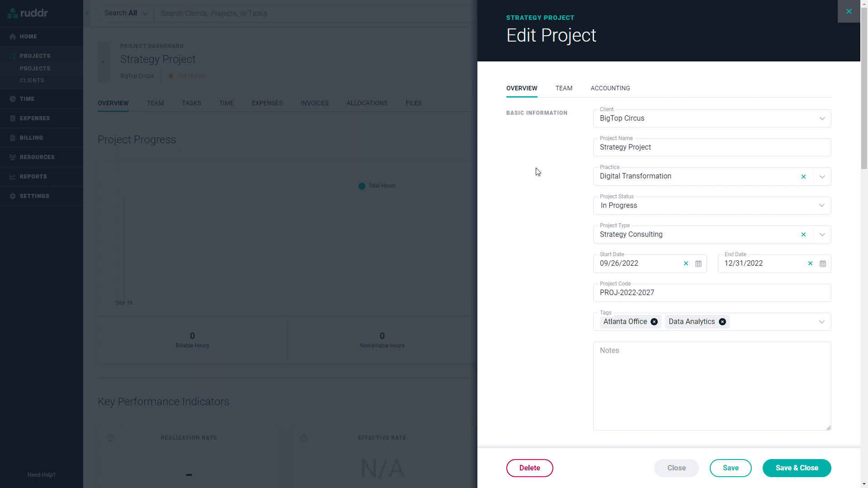
click(562, 92)
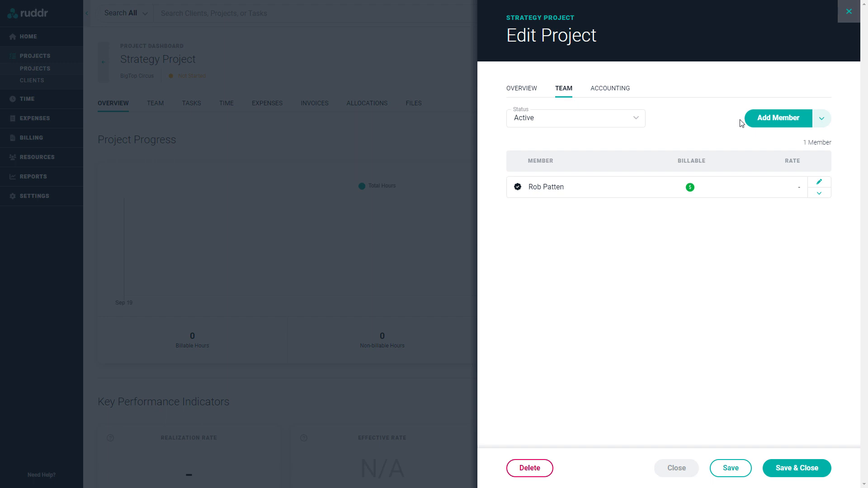
click(777, 121)
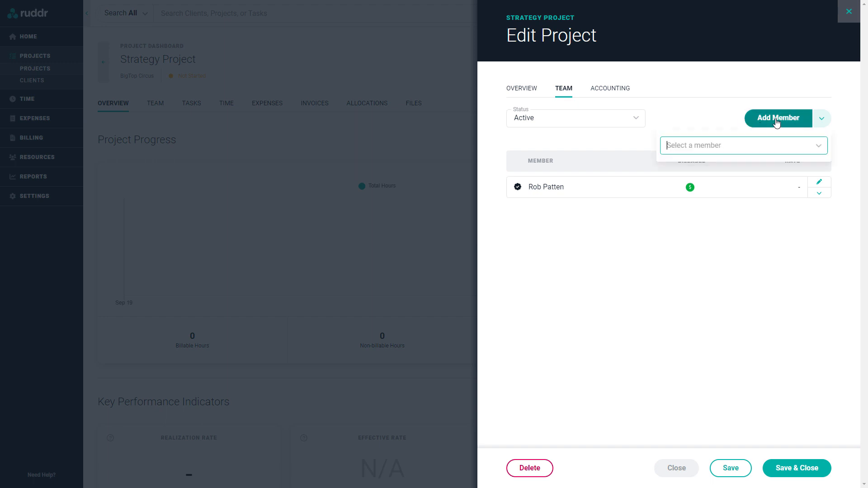
click(756, 145)
click(723, 194)
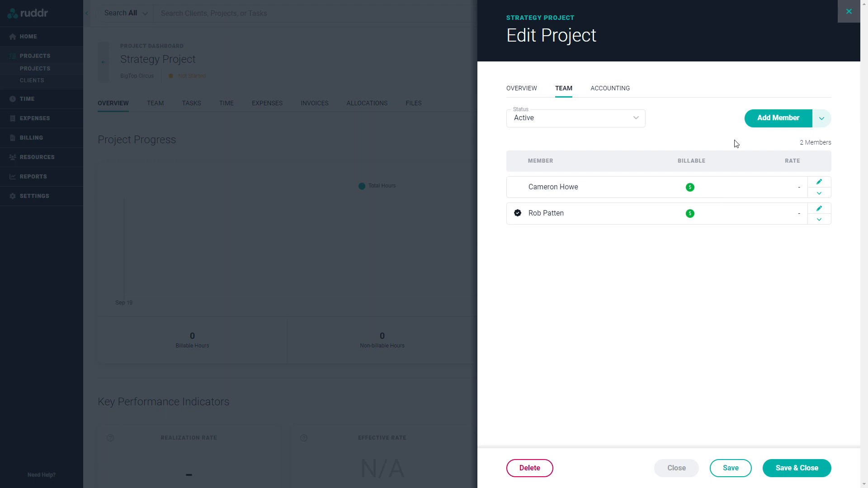
click(764, 124)
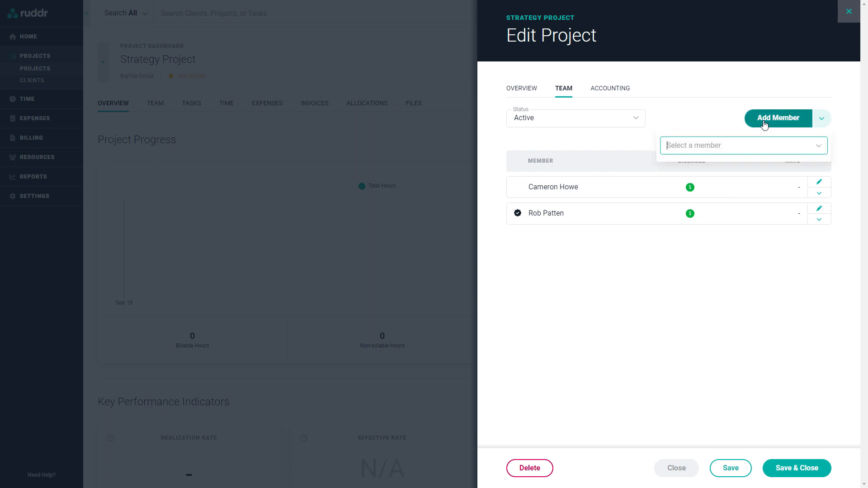
click(741, 144)
click(718, 196)
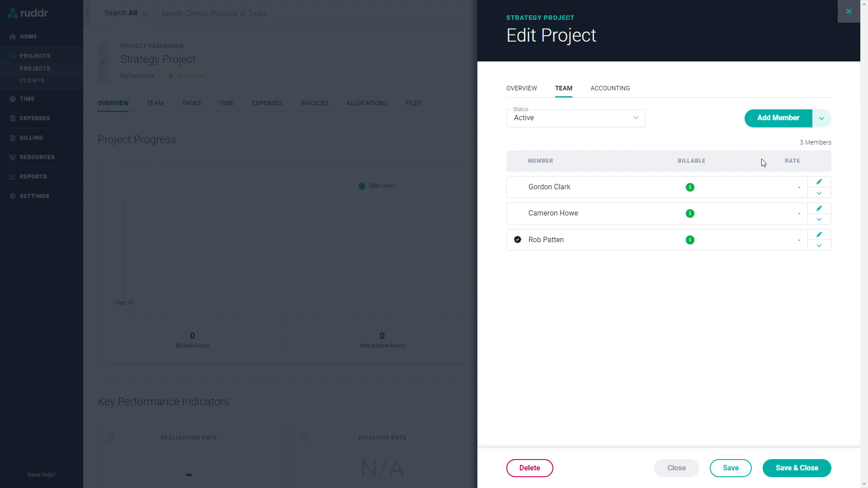
Step: Set the billing rate of the first listed team member to $125 and of the second to $150
click(812, 185)
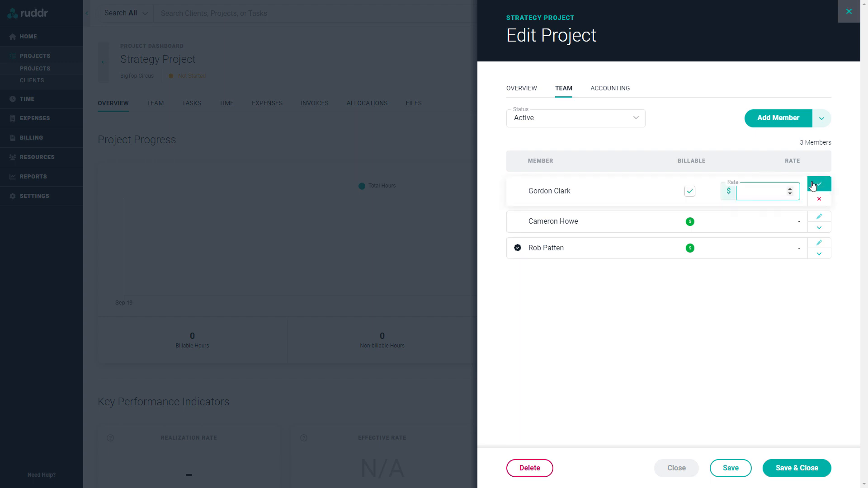
text(125)
click(819, 186)
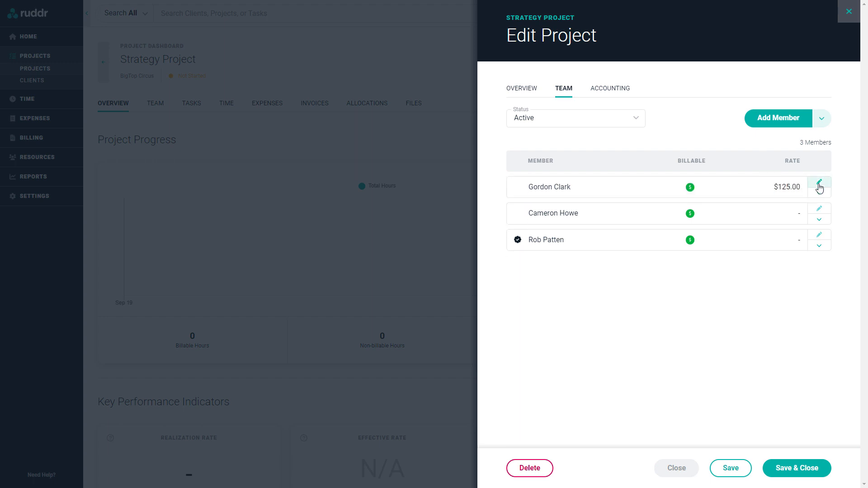
click(820, 210)
text(150)
click(823, 214)
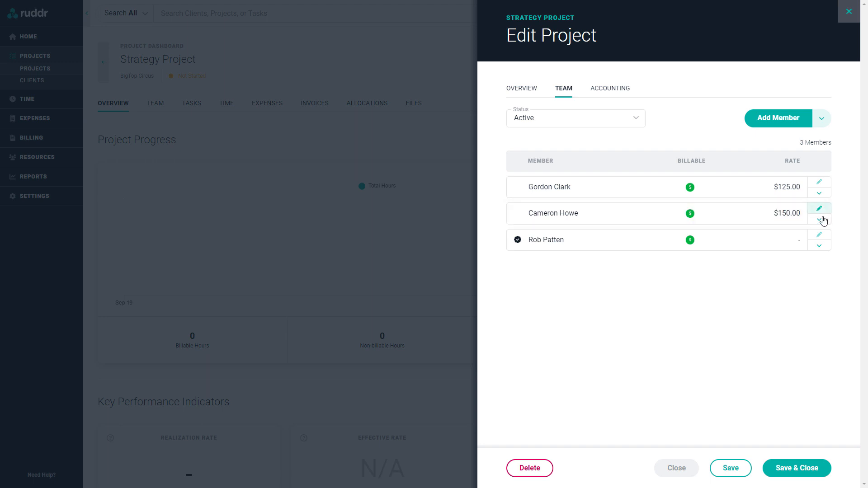
Step: Set the billing rate of the third listed team member to $135
click(822, 237)
text(135)
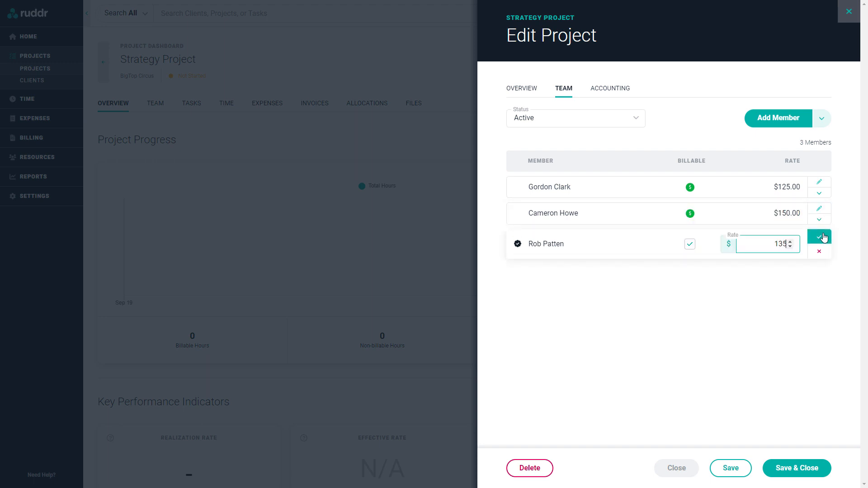
click(822, 236)
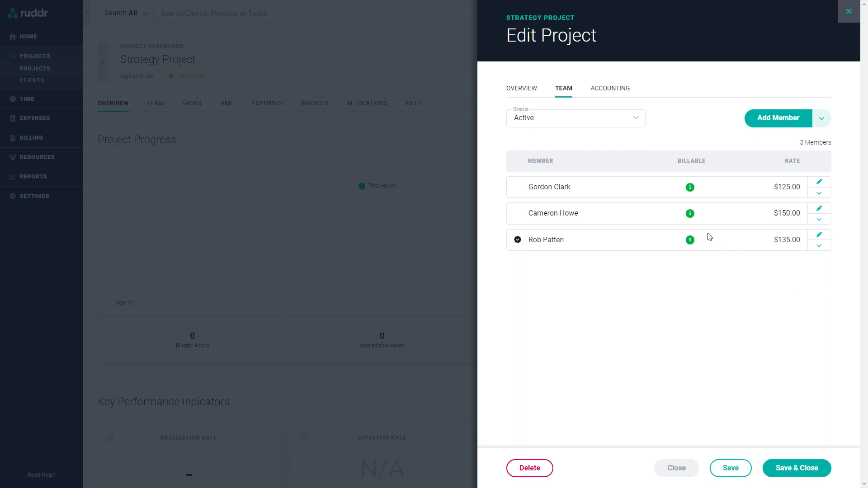
Step: Enable overall budget tracking for the project and choose the detailed budget type
click(520, 91)
scroll(538, 245, down, 5)
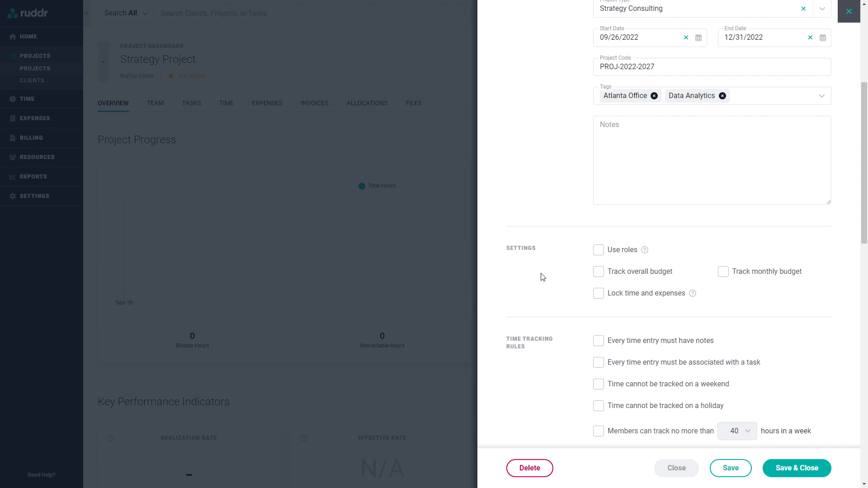
click(598, 272)
scroll(565, 277, up, 5)
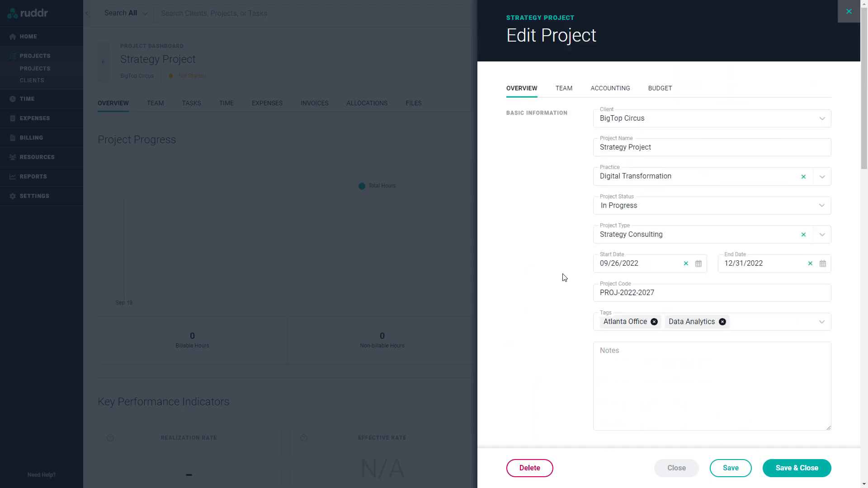
click(659, 90)
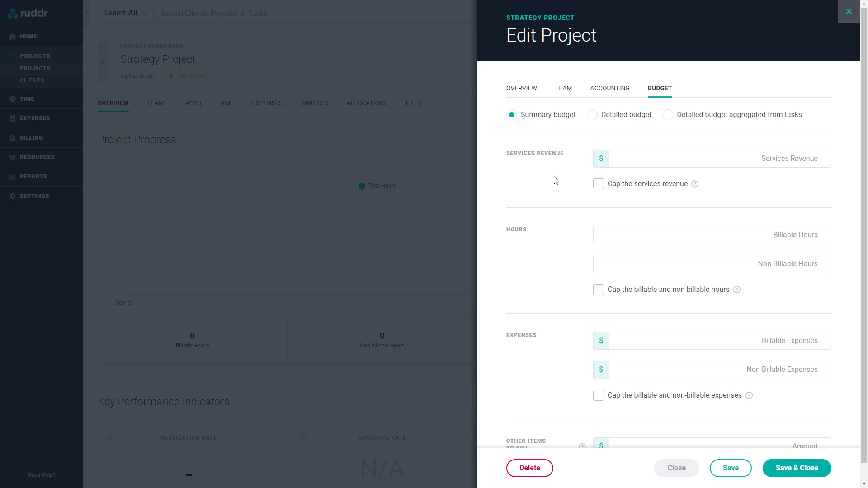
scroll(555, 180, down, 1)
click(592, 116)
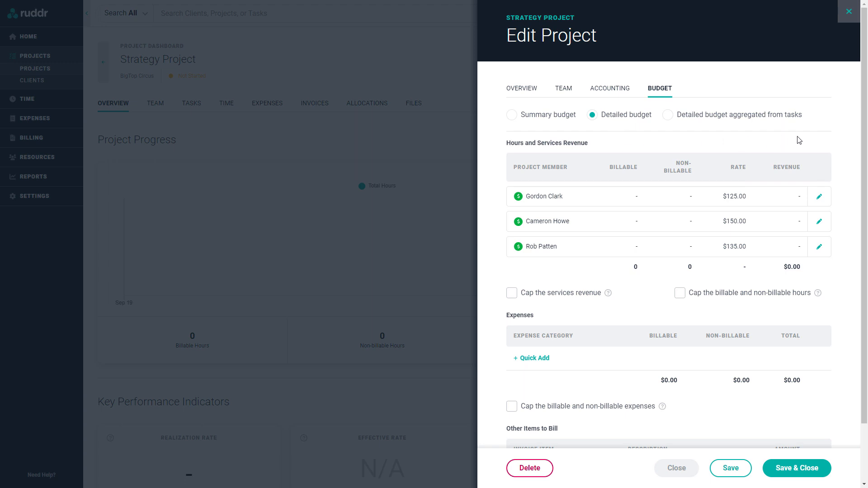
Step: Budget 50 billable hours for the first listed member, and 70 billable and 10 non-billable hours for the second
click(819, 196)
text(50)
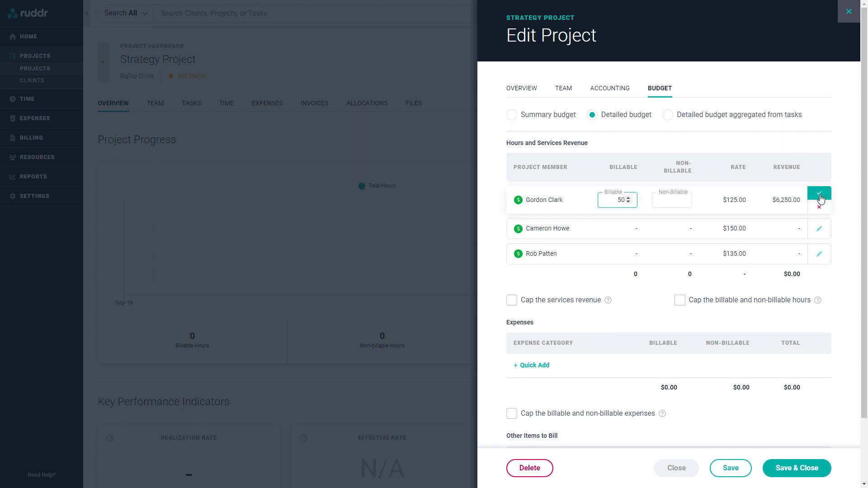
click(820, 194)
click(819, 221)
text(70)
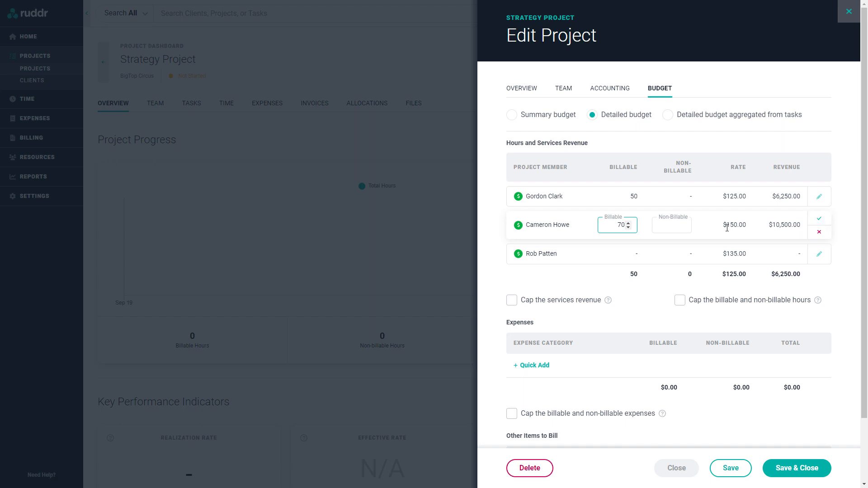
click(680, 225)
text(10)
click(819, 219)
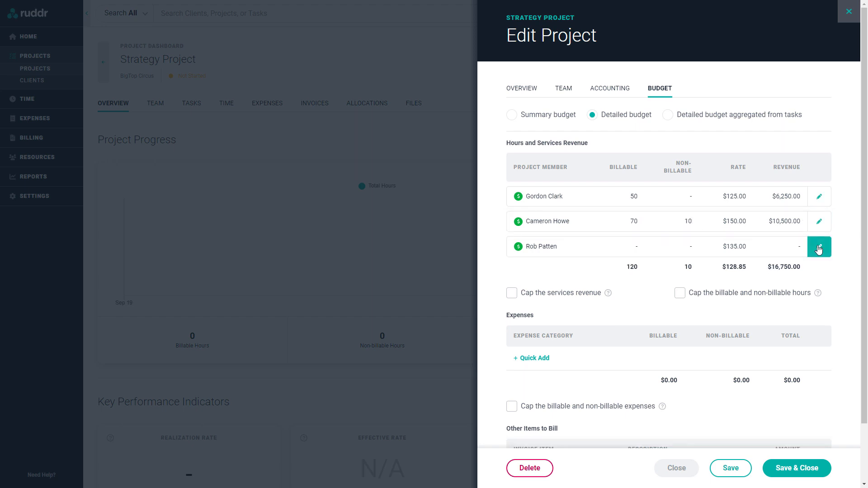
Step: Budget 200 billable hours for the third listed project member
click(820, 249)
text(200)
click(827, 248)
Step: Add an Airfare item with a $500 billable amount to the budget's expenses
scroll(844, 252, down, 2)
click(540, 291)
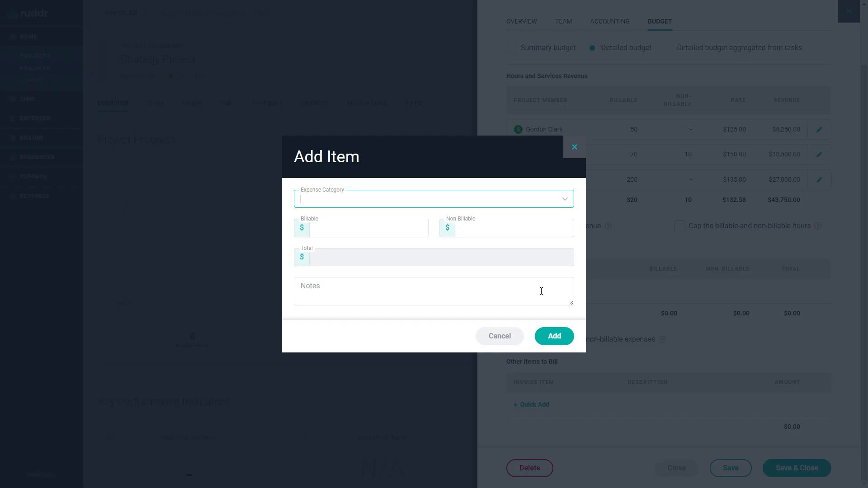
click(366, 200)
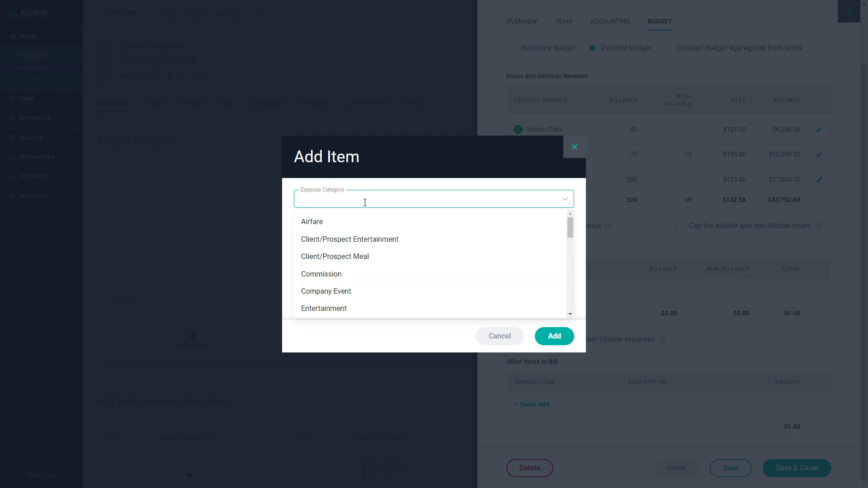
click(315, 226)
click(331, 230)
text(5)
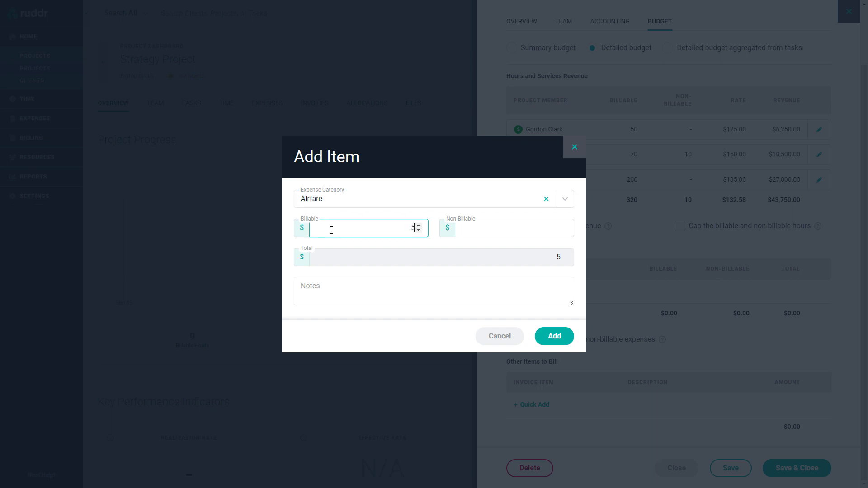
text(00)
click(342, 285)
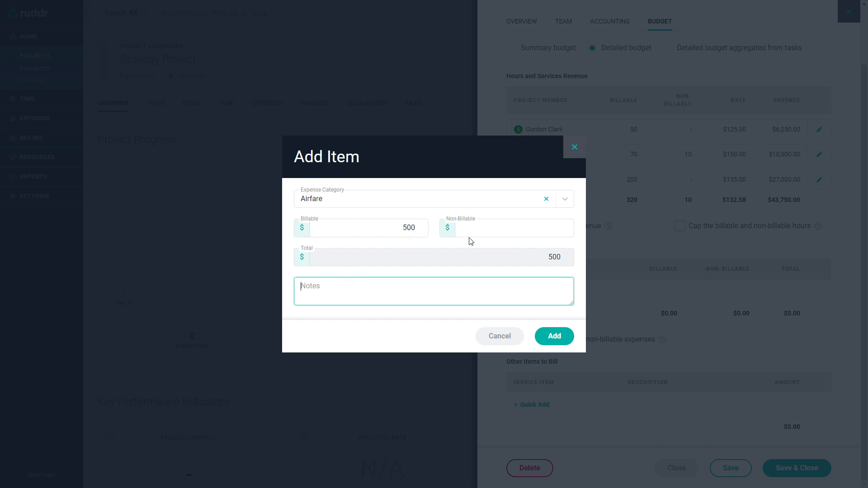
click(558, 335)
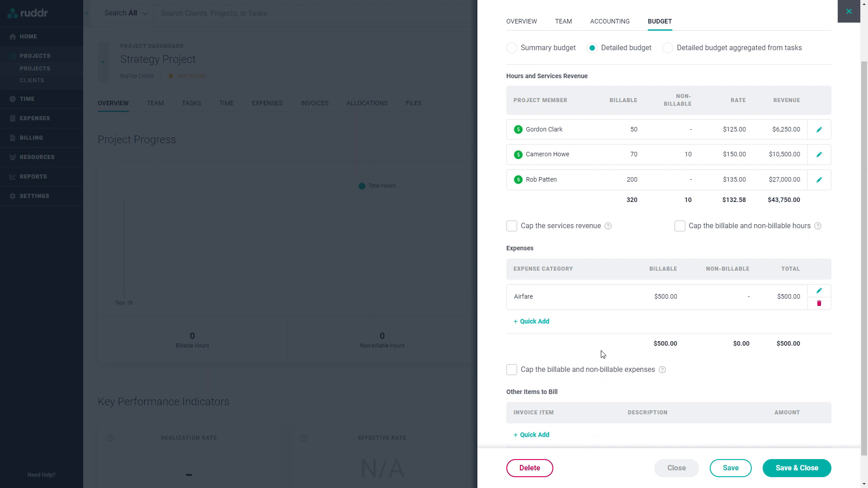
Step: Start a new item under the accounting Other Items to Bill with quantity and rate included, dated 9/27/2022, as General Product Sales
scroll(602, 352, up, 2)
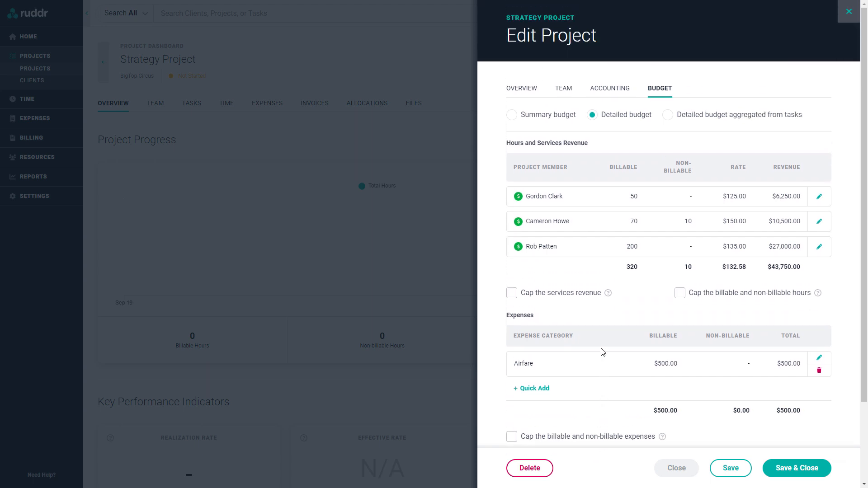
click(612, 96)
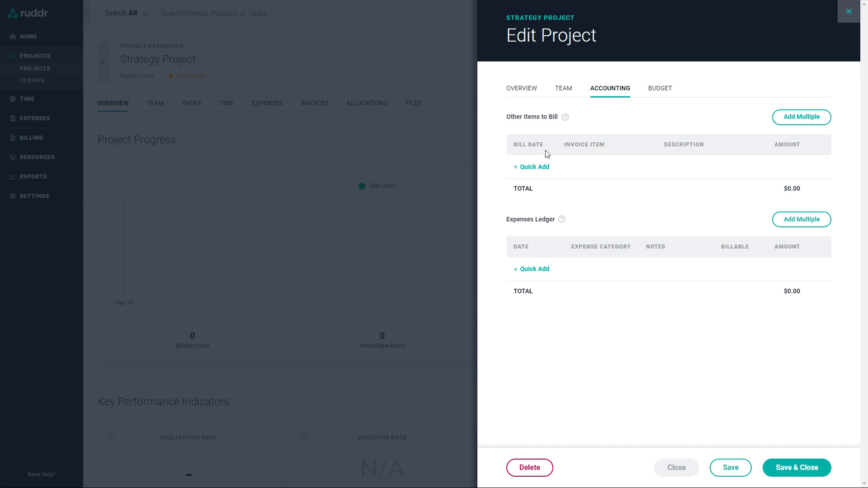
click(542, 168)
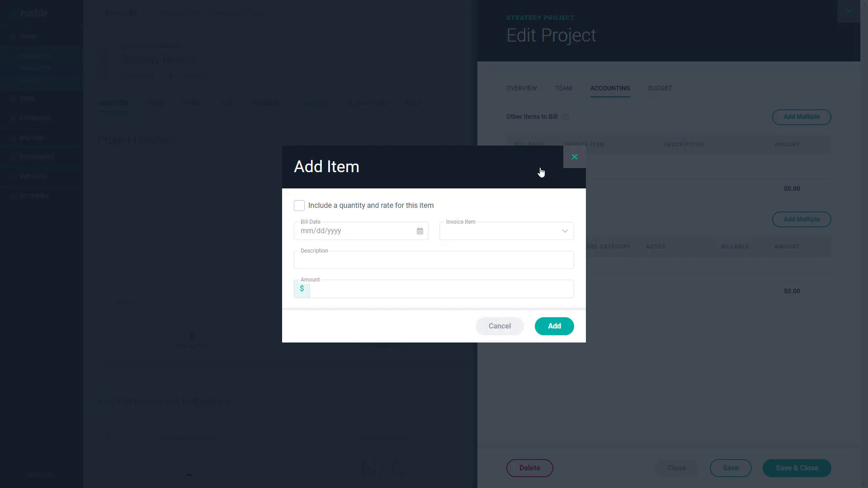
click(299, 208)
click(344, 217)
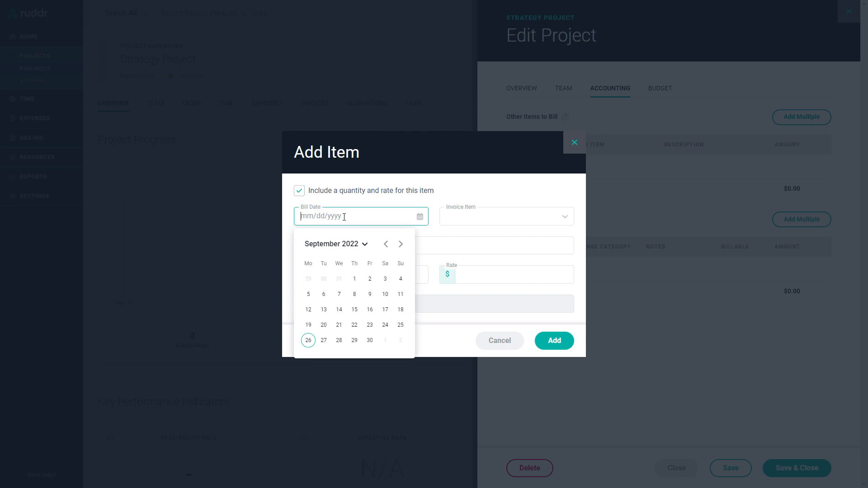
click(324, 340)
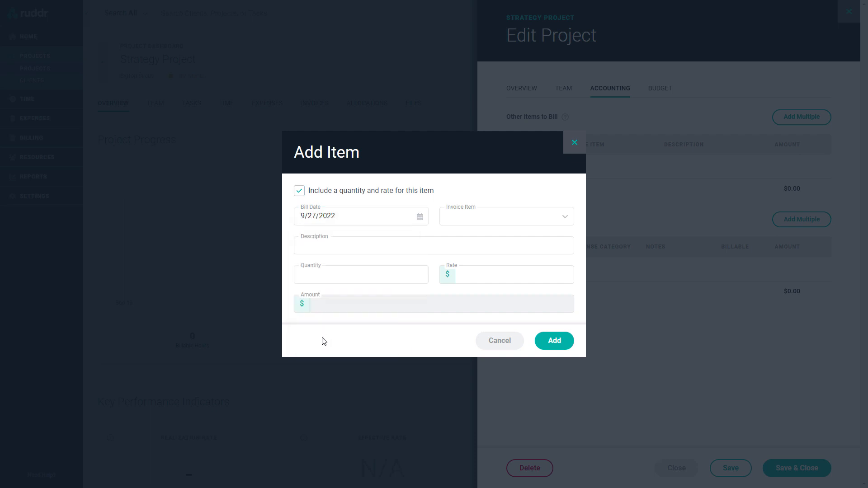
click(460, 222)
click(484, 142)
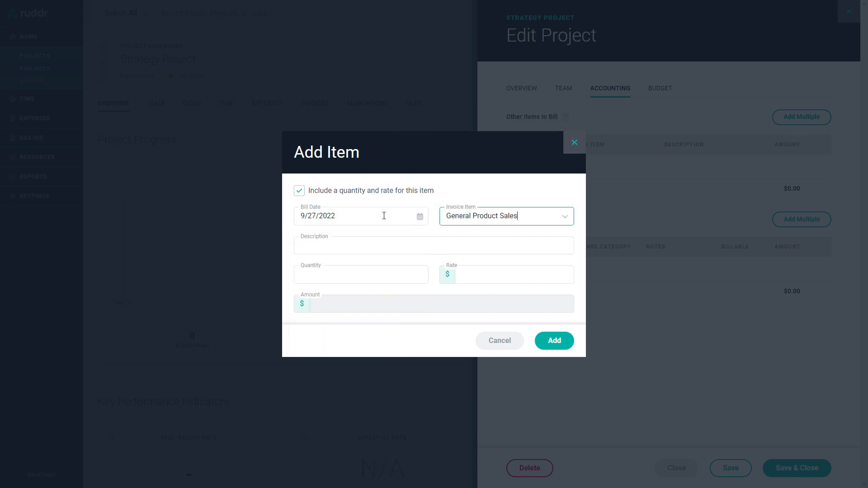
Step: Describe the billing item as XYZ Product Licenses, set quantity 100 and rate $50, and add it
click(347, 246)
text(XYZ Product Licenses)
click(339, 278)
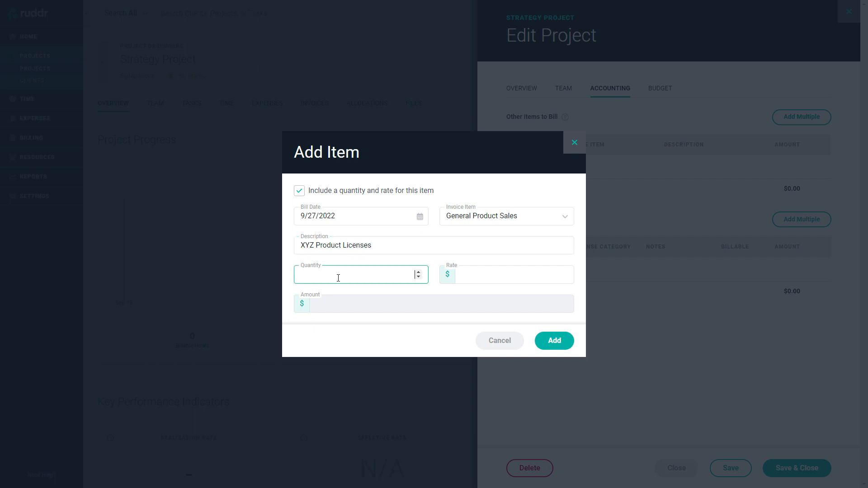
text(100)
click(490, 275)
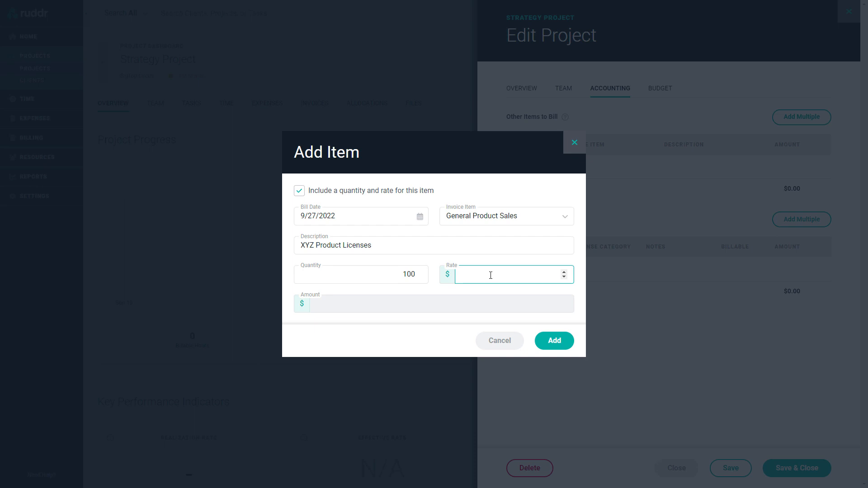
text(50)
click(488, 248)
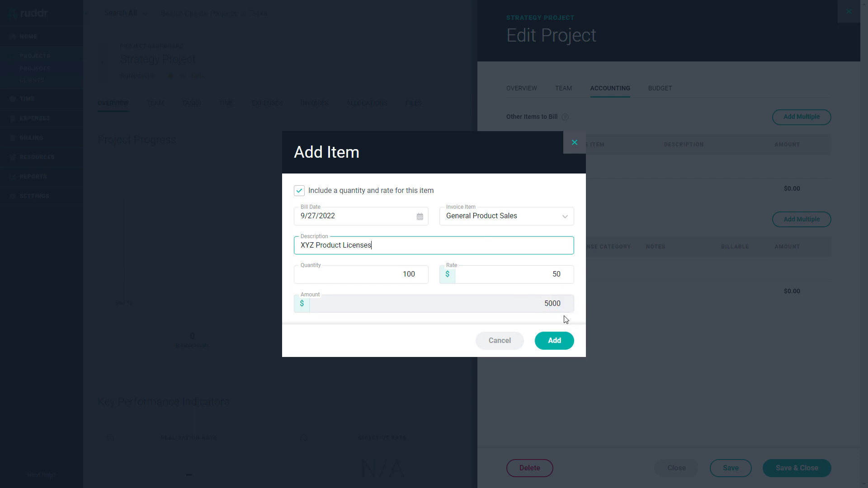
click(555, 342)
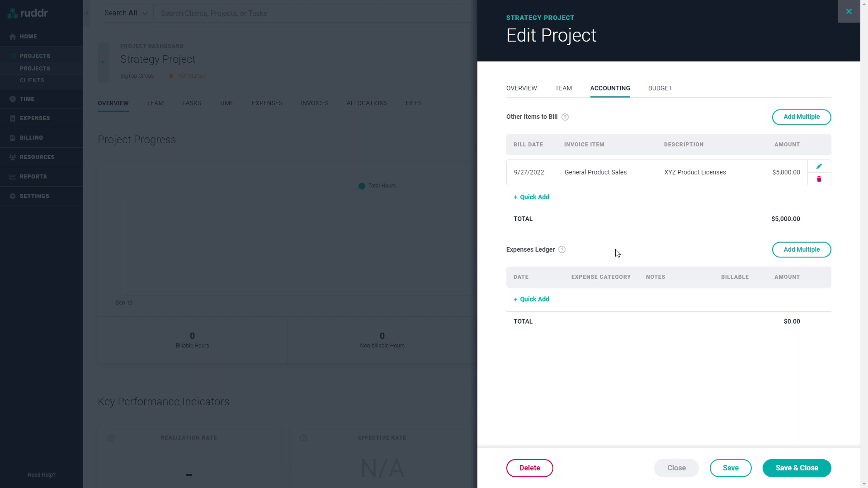
Step: Start a new expense in the Expenses Ledger with category Outsourced Labor and mark it as billed to the client
click(542, 300)
click(381, 207)
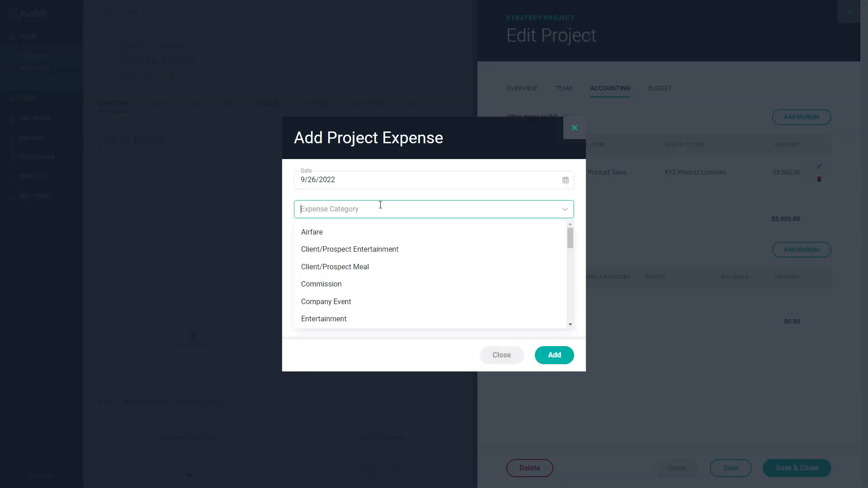
scroll(398, 262, down, 3)
scroll(398, 263, down, 3)
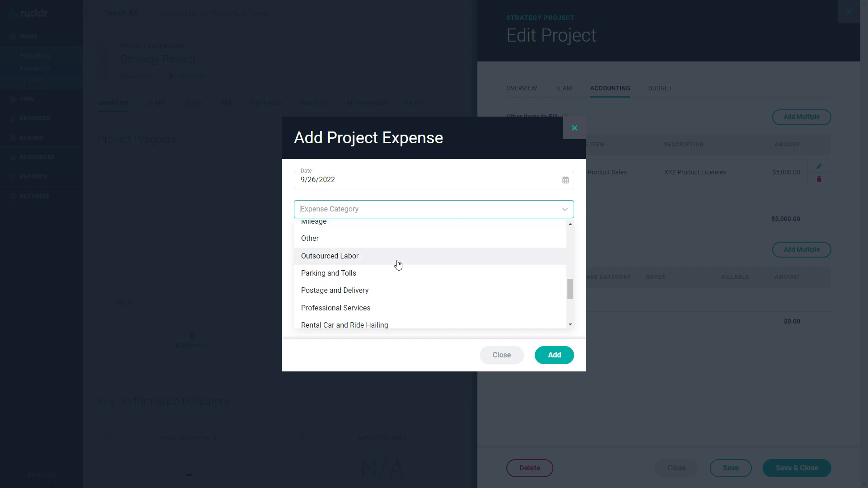
click(353, 256)
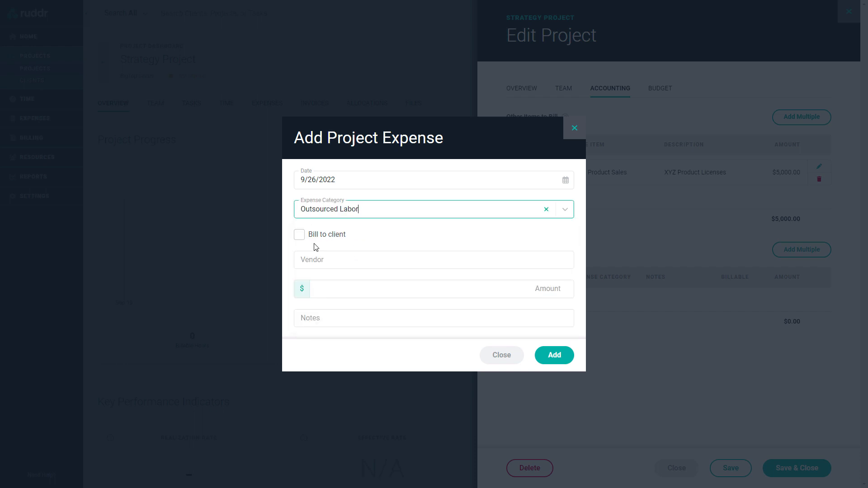
click(299, 236)
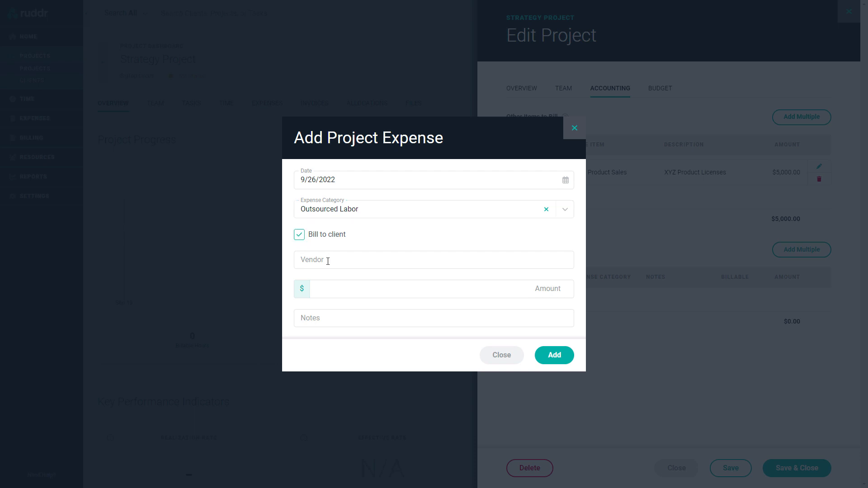
Step: Set the expense's vendor to Vendor, Inc. and its amount to $10,000, and add it to the ledger
click(336, 263)
text(V)
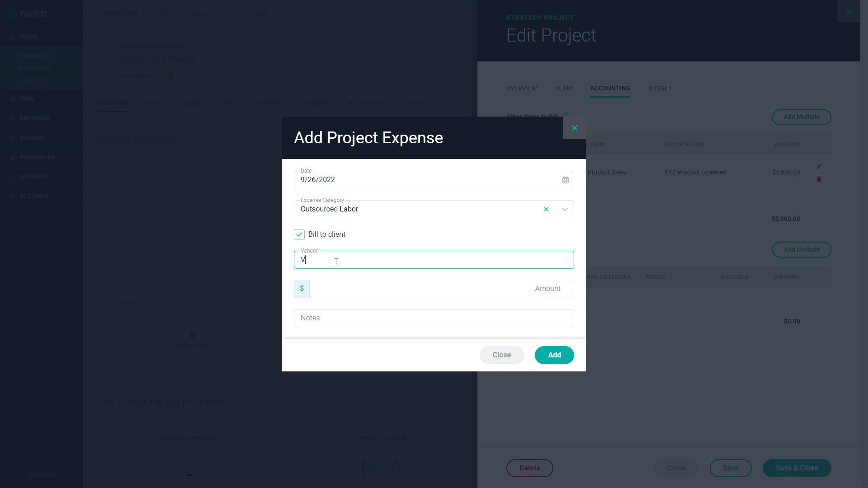
text(endor, Inc.)
click(445, 295)
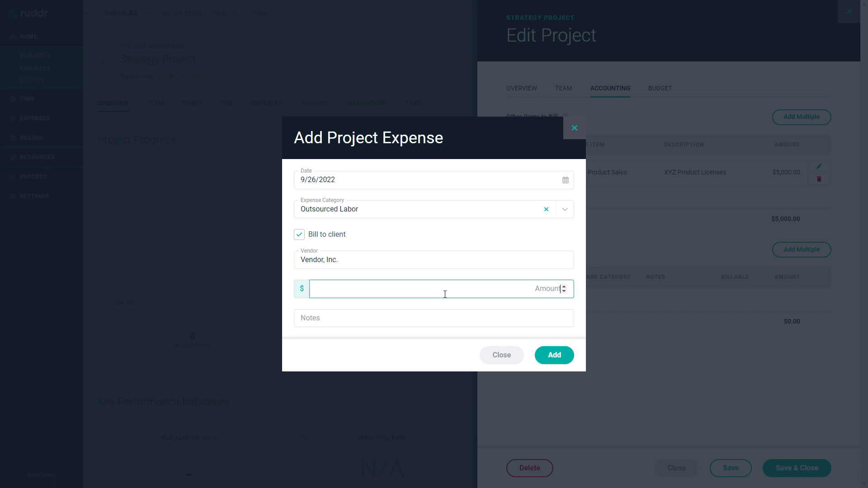
text(10000)
click(562, 360)
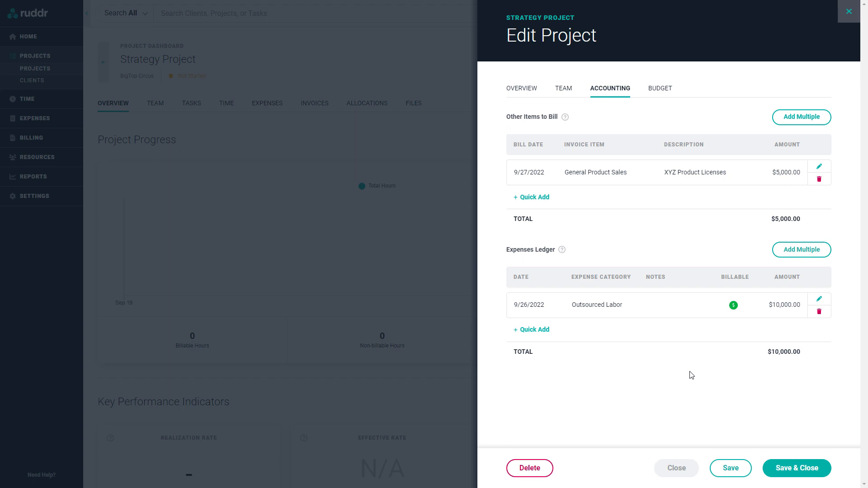
Step: Enable the use of roles in the project's overview settings
click(519, 93)
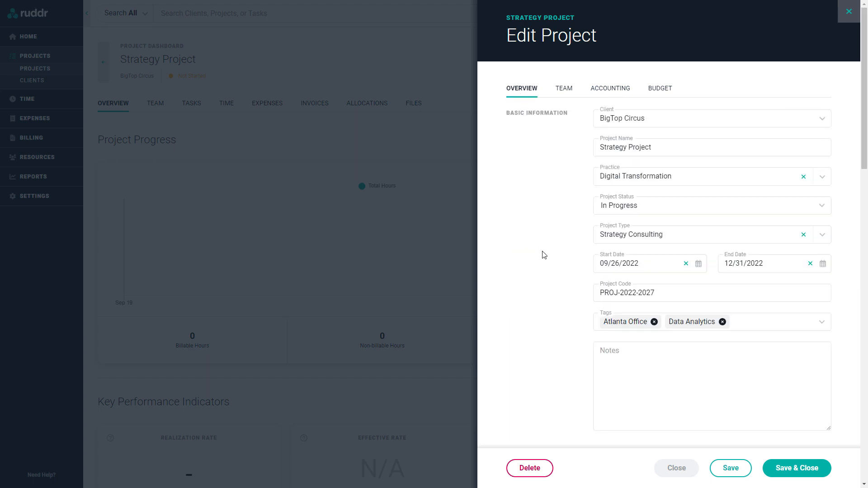
scroll(544, 255, down, 5)
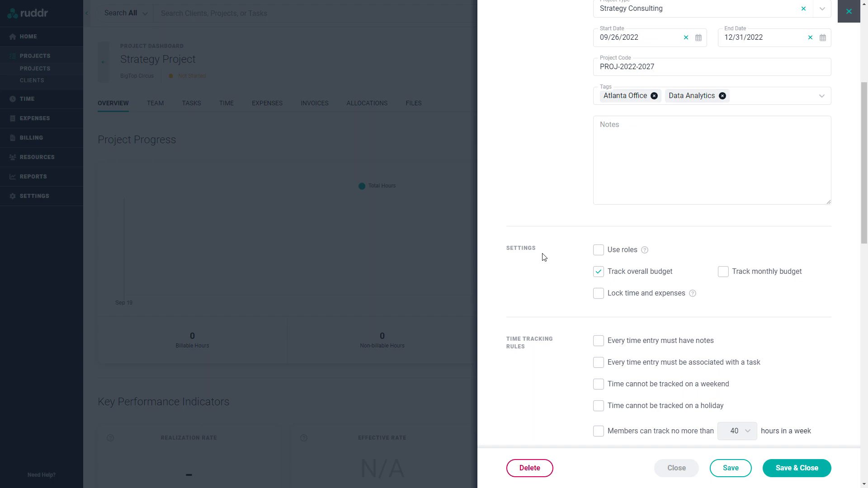
click(597, 253)
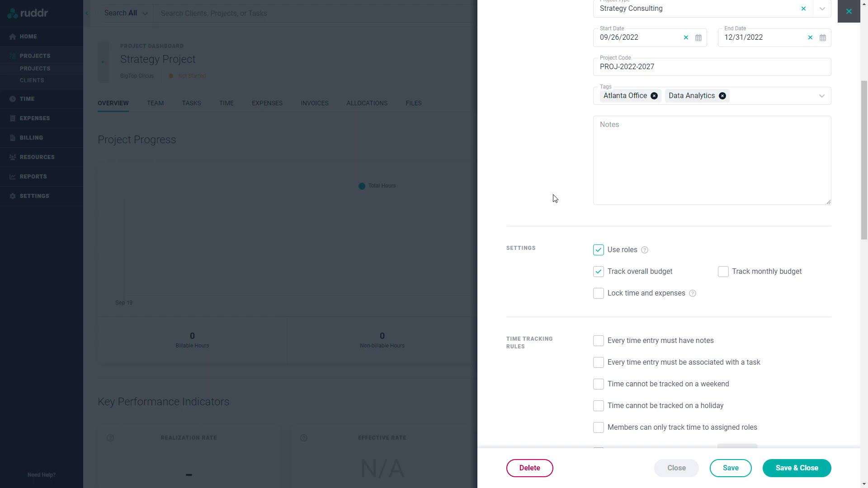
scroll(555, 198, up, 5)
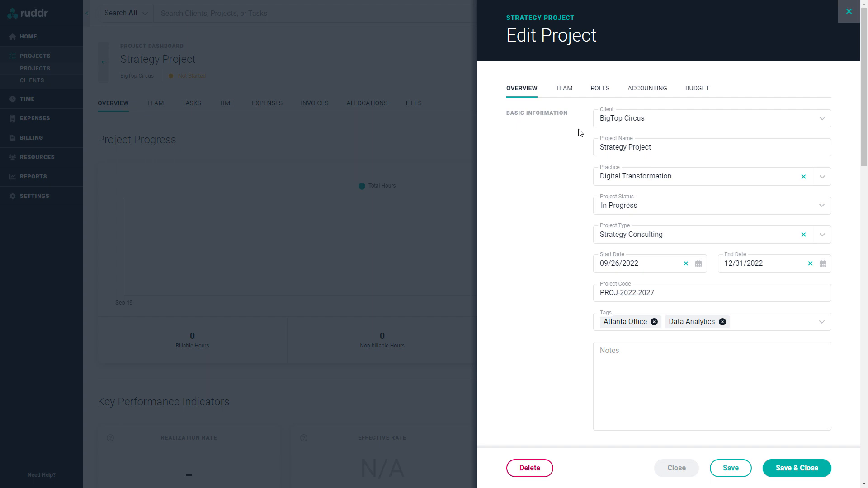
Step: Add a billable Project Manager role to the project with a rate of $150
click(564, 91)
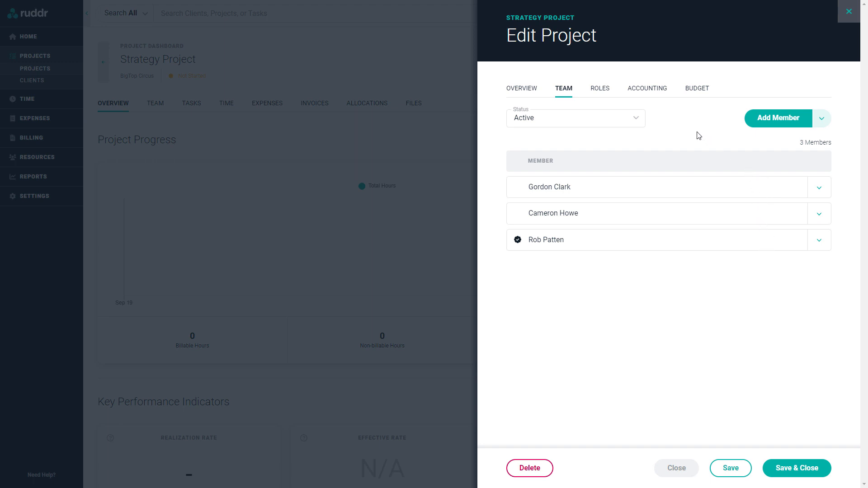
click(600, 91)
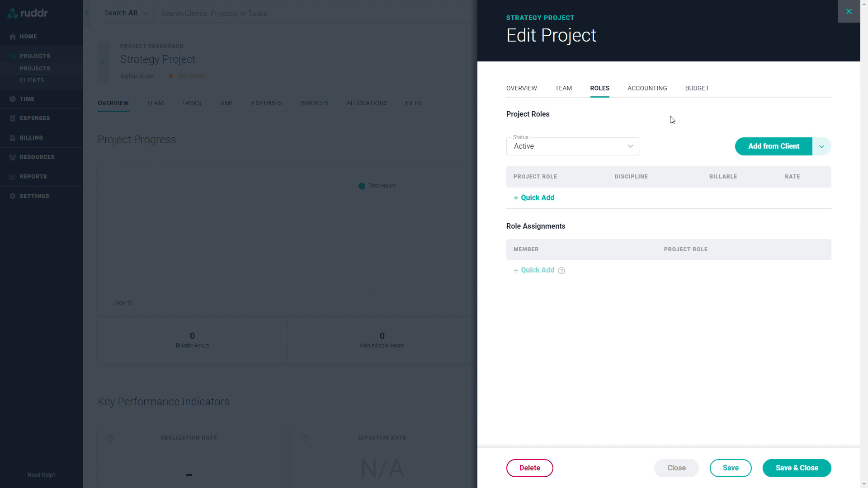
click(550, 198)
text(P)
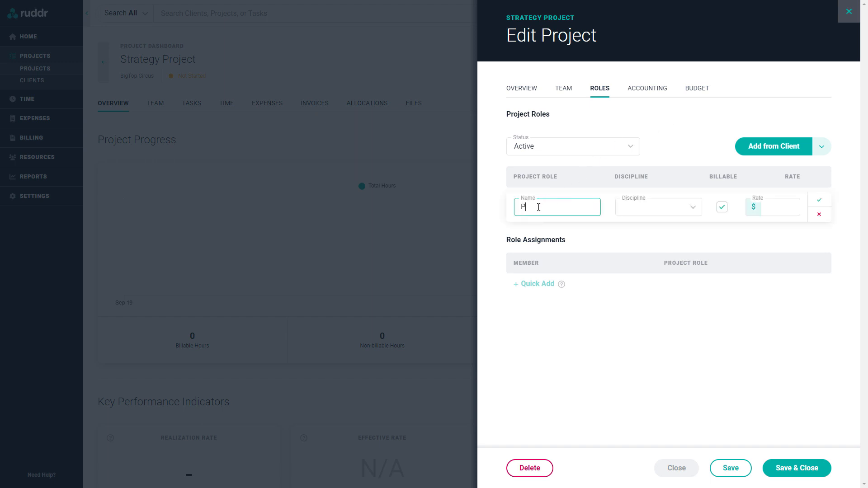
text(roject Manager)
click(770, 209)
text(150)
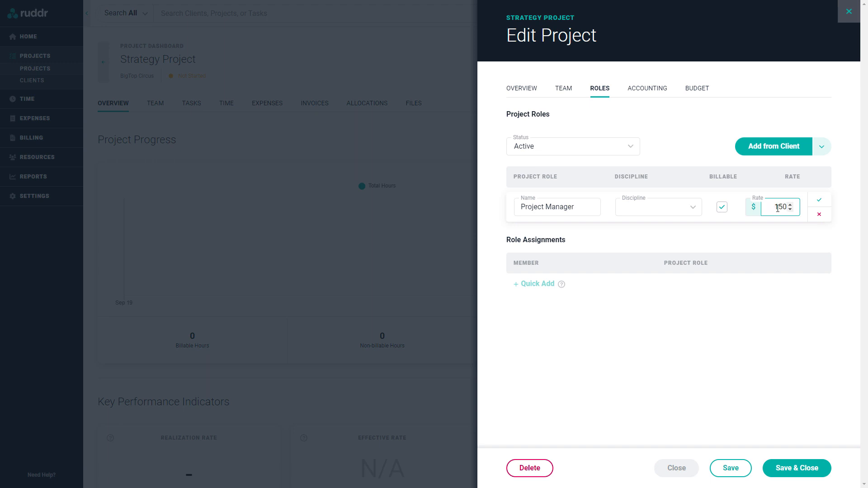
click(819, 200)
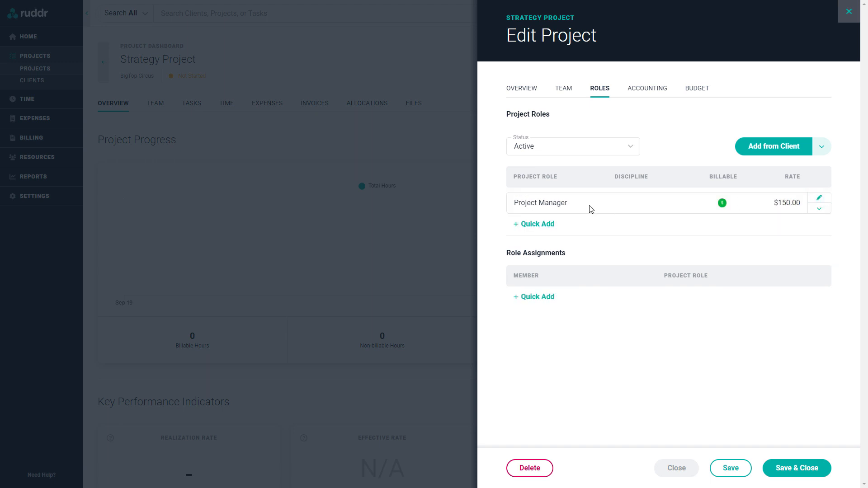
Step: Add a billable Senior Consultant role with a rate of $140
click(541, 224)
text(Se)
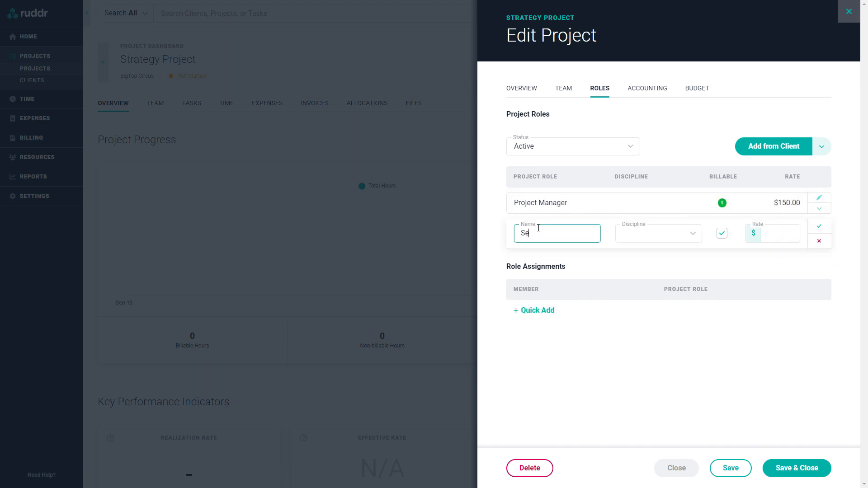
text(nior Consultant)
click(769, 234)
text(14)
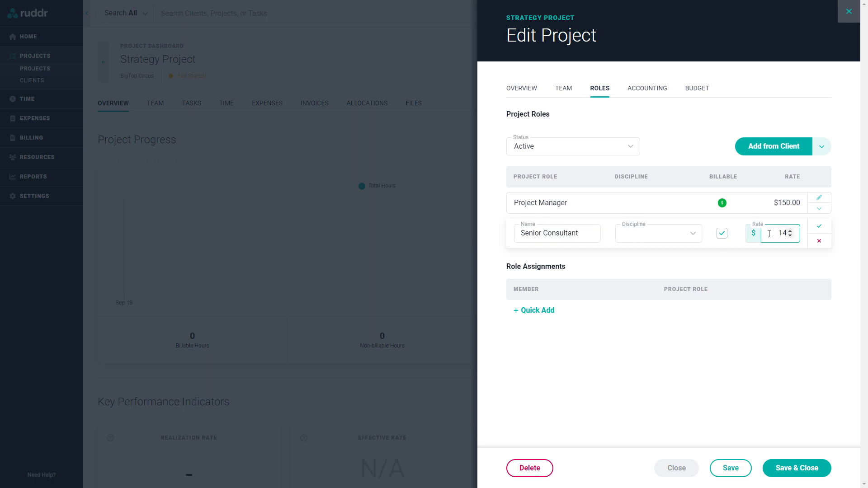
text(0)
click(819, 226)
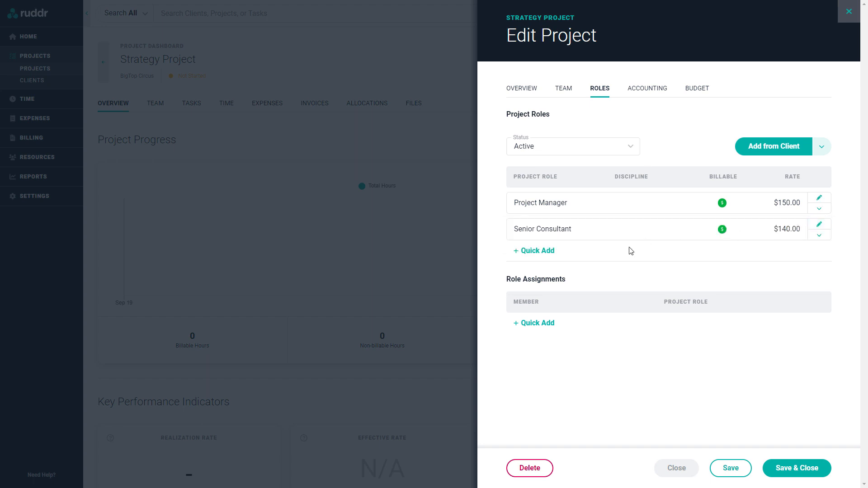
Step: Add an Account Executive role and make it non-billable
click(548, 253)
text(Account )
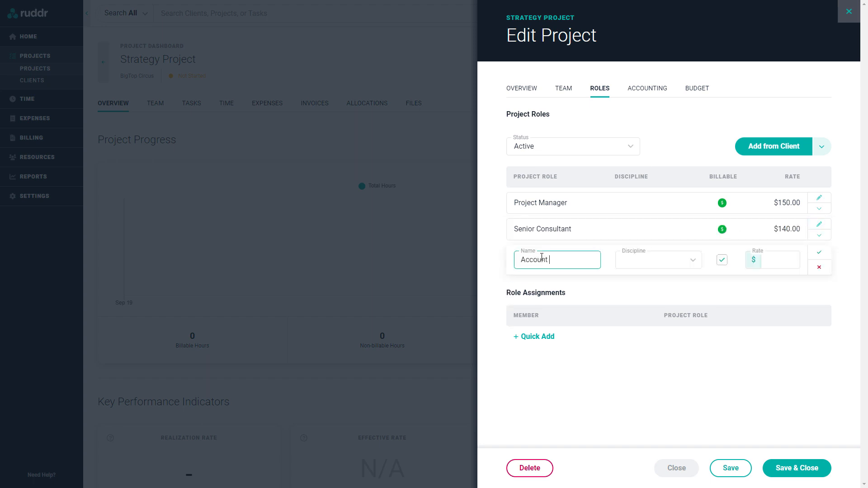
text(Executive)
click(722, 263)
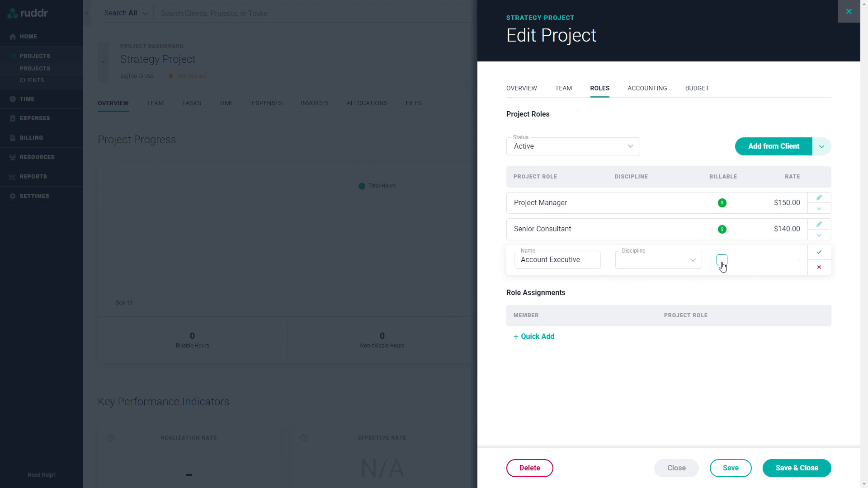
click(819, 252)
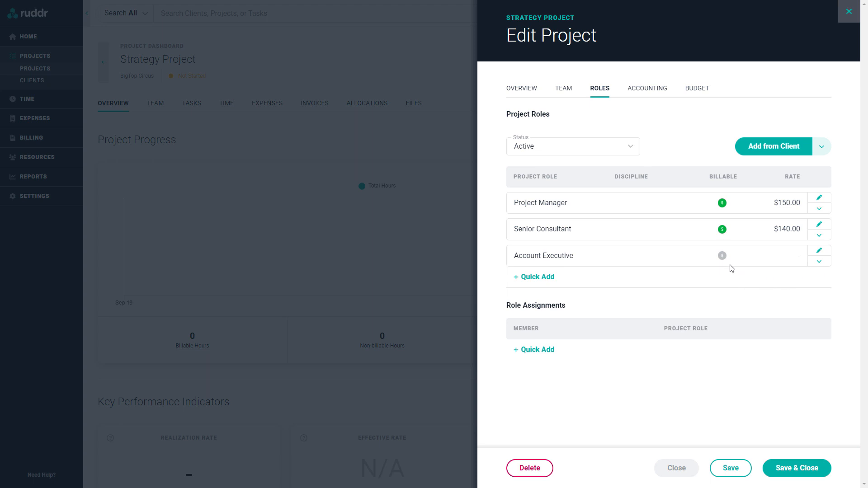
mouse_move(724, 258)
Step: Assign the first listed team member to the Project Manager role
click(546, 351)
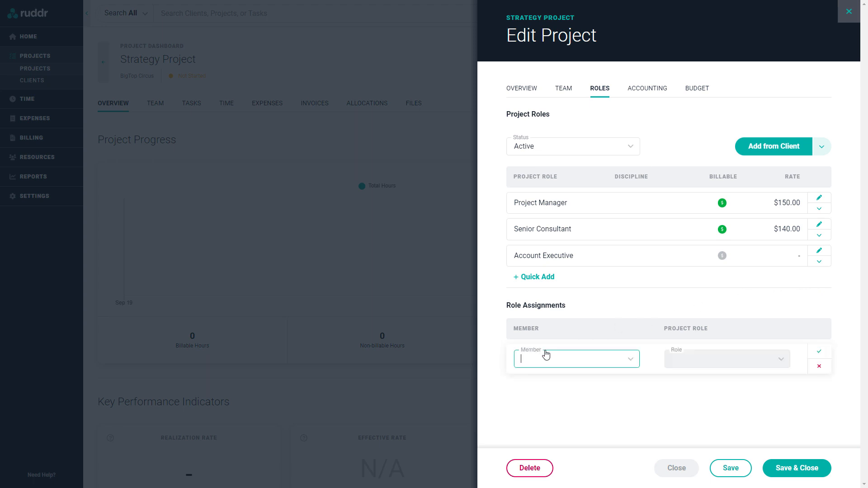
click(630, 361)
click(570, 387)
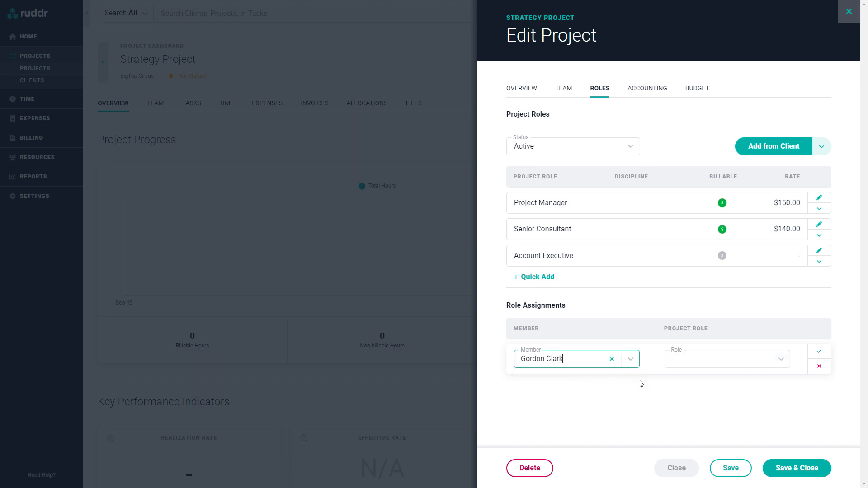
click(736, 364)
click(727, 384)
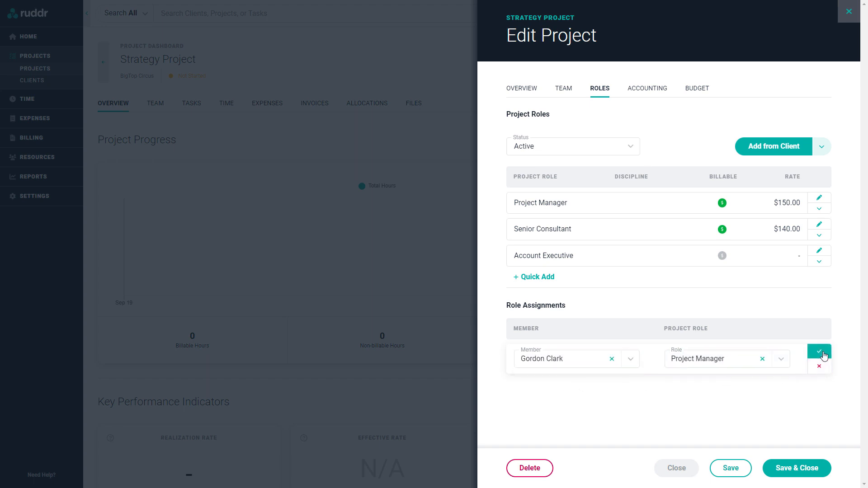
click(819, 351)
Step: Assign the second listed team member to the Senior Consultant role
click(537, 376)
click(560, 384)
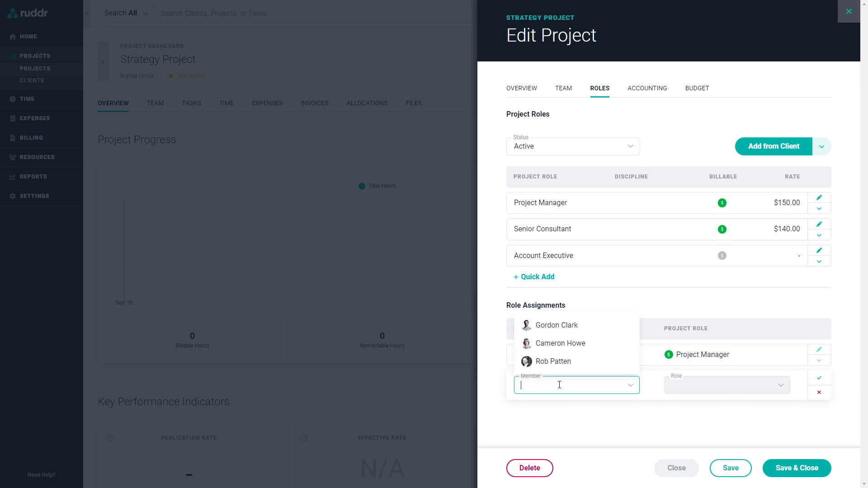
click(562, 345)
click(713, 393)
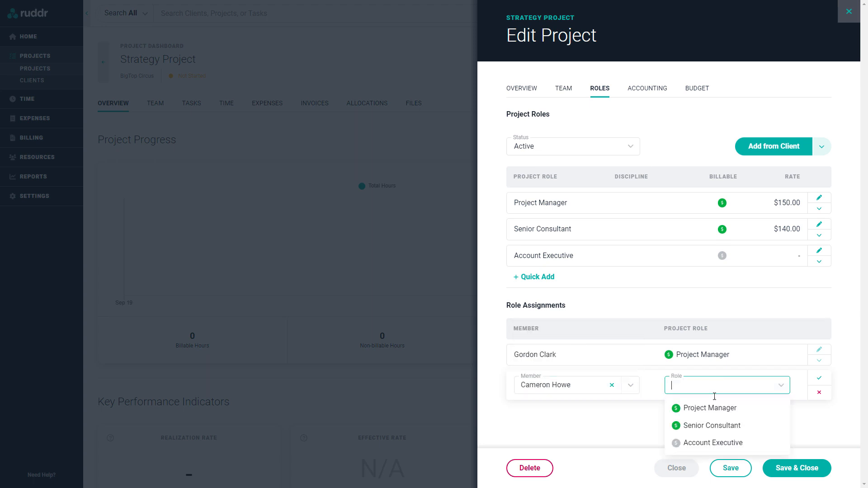
click(713, 425)
click(819, 378)
Step: Assign the third listed team member to the Project Manager role
click(545, 403)
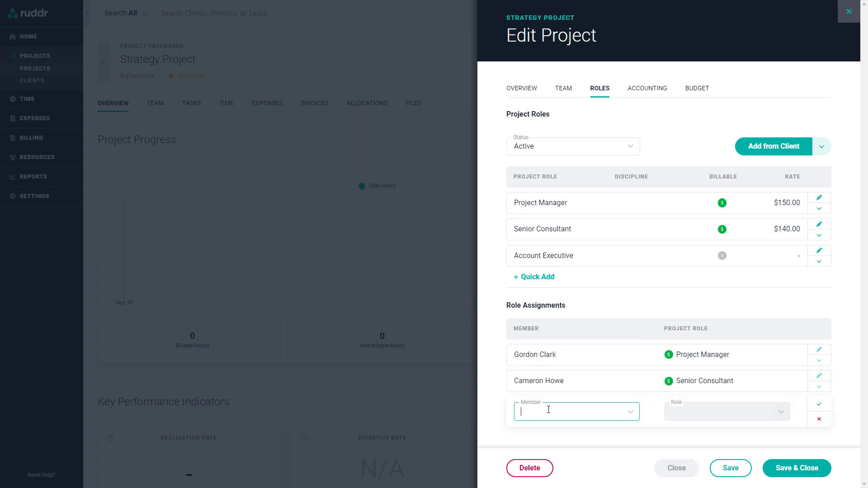
click(549, 411)
click(554, 388)
click(716, 413)
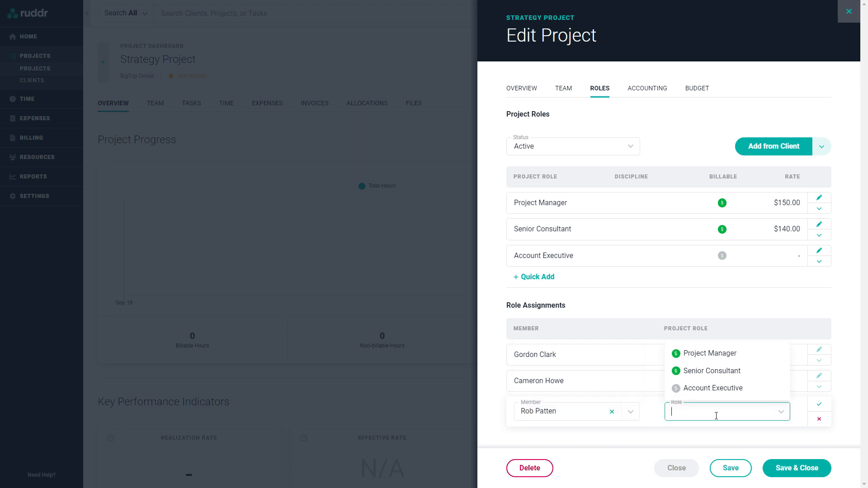
click(712, 354)
click(819, 403)
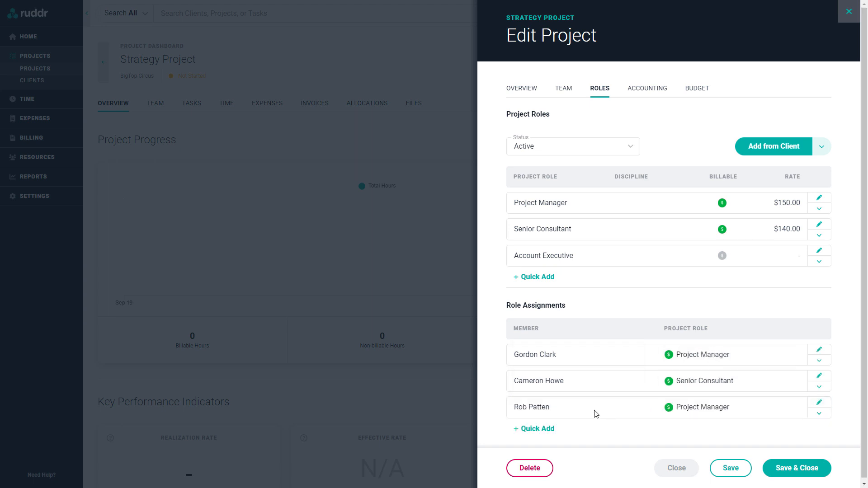
Step: Give the third listed team member a second role assignment as Account Executive
click(543, 429)
click(547, 433)
click(549, 411)
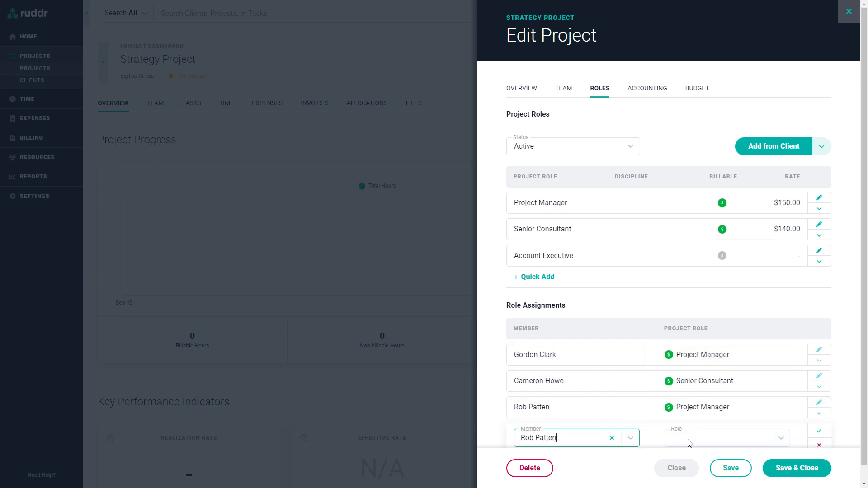
click(709, 439)
click(713, 415)
click(819, 431)
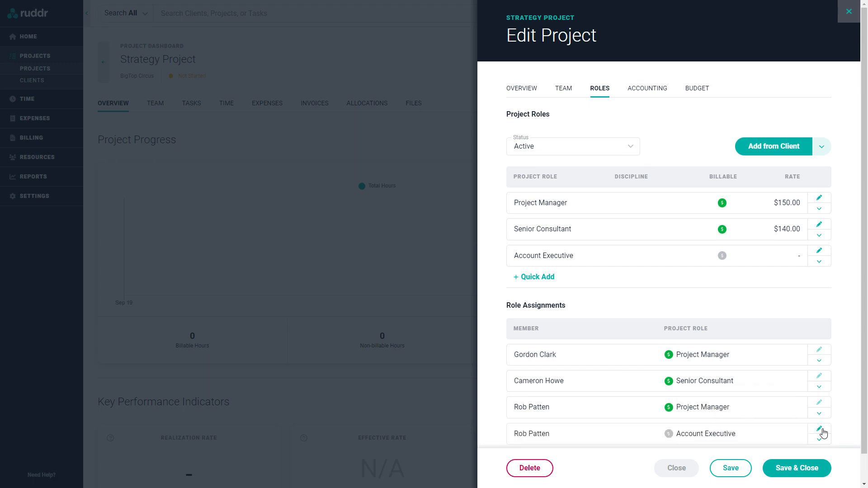
Step: Save the project with its roles and role assignments and close the project editor
scroll(853, 412, down, 1)
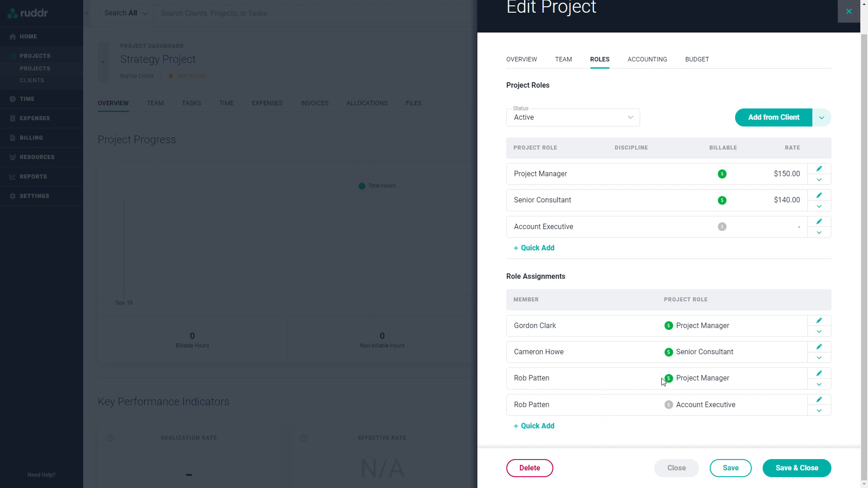
scroll(850, 382, up, 1)
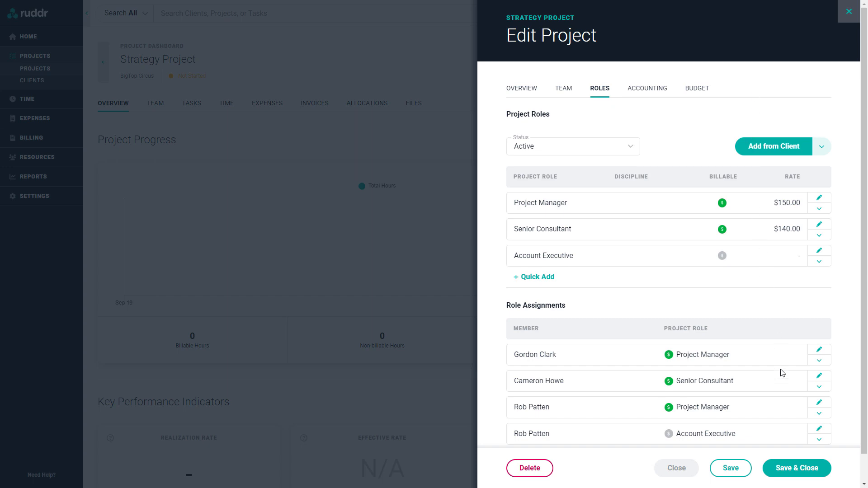
click(792, 469)
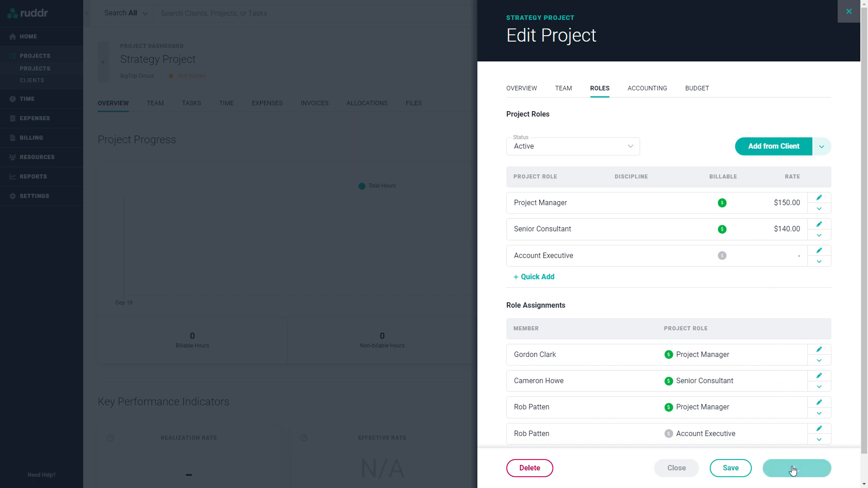